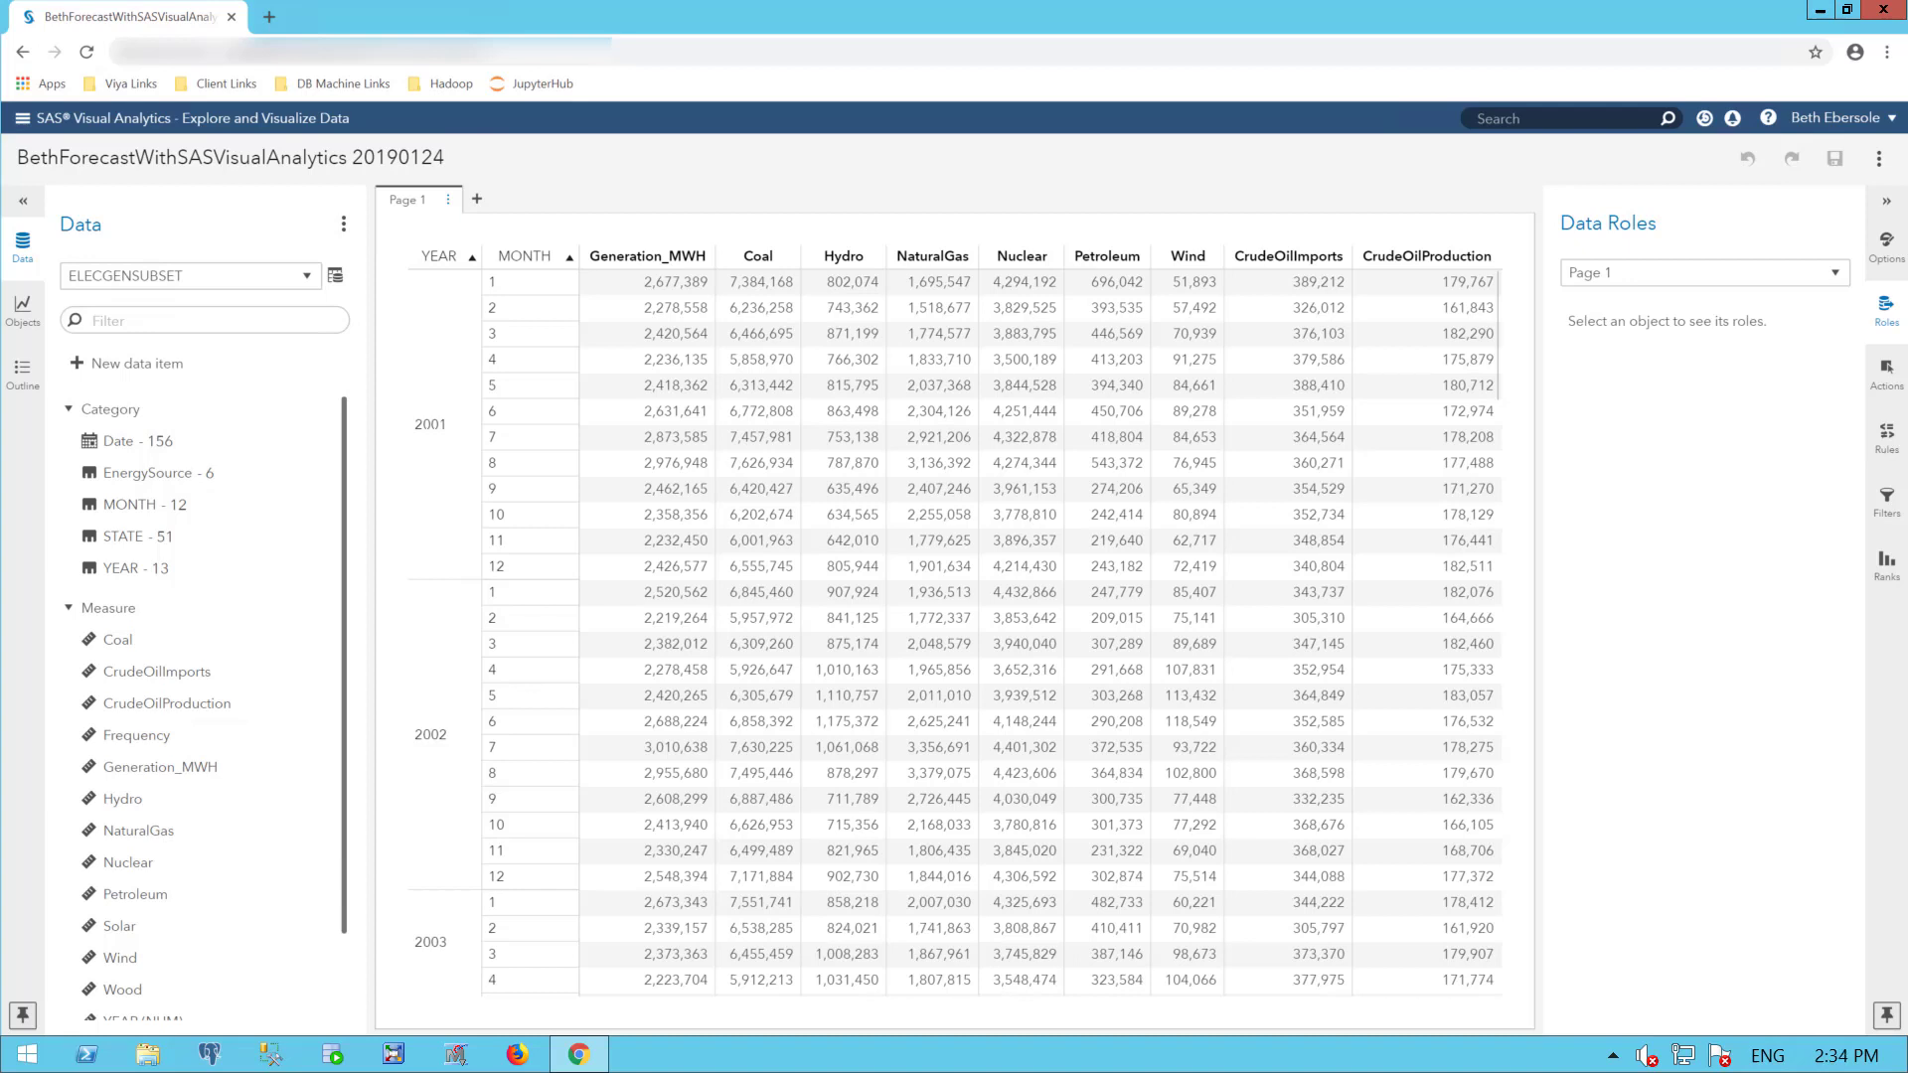
Add Page 2 and drag a Forecasting object from the Analytics objects onto it
{"action": "left_click", "coordinate": [477, 199]}
{"action": "left_click", "coordinate": [21, 314]}
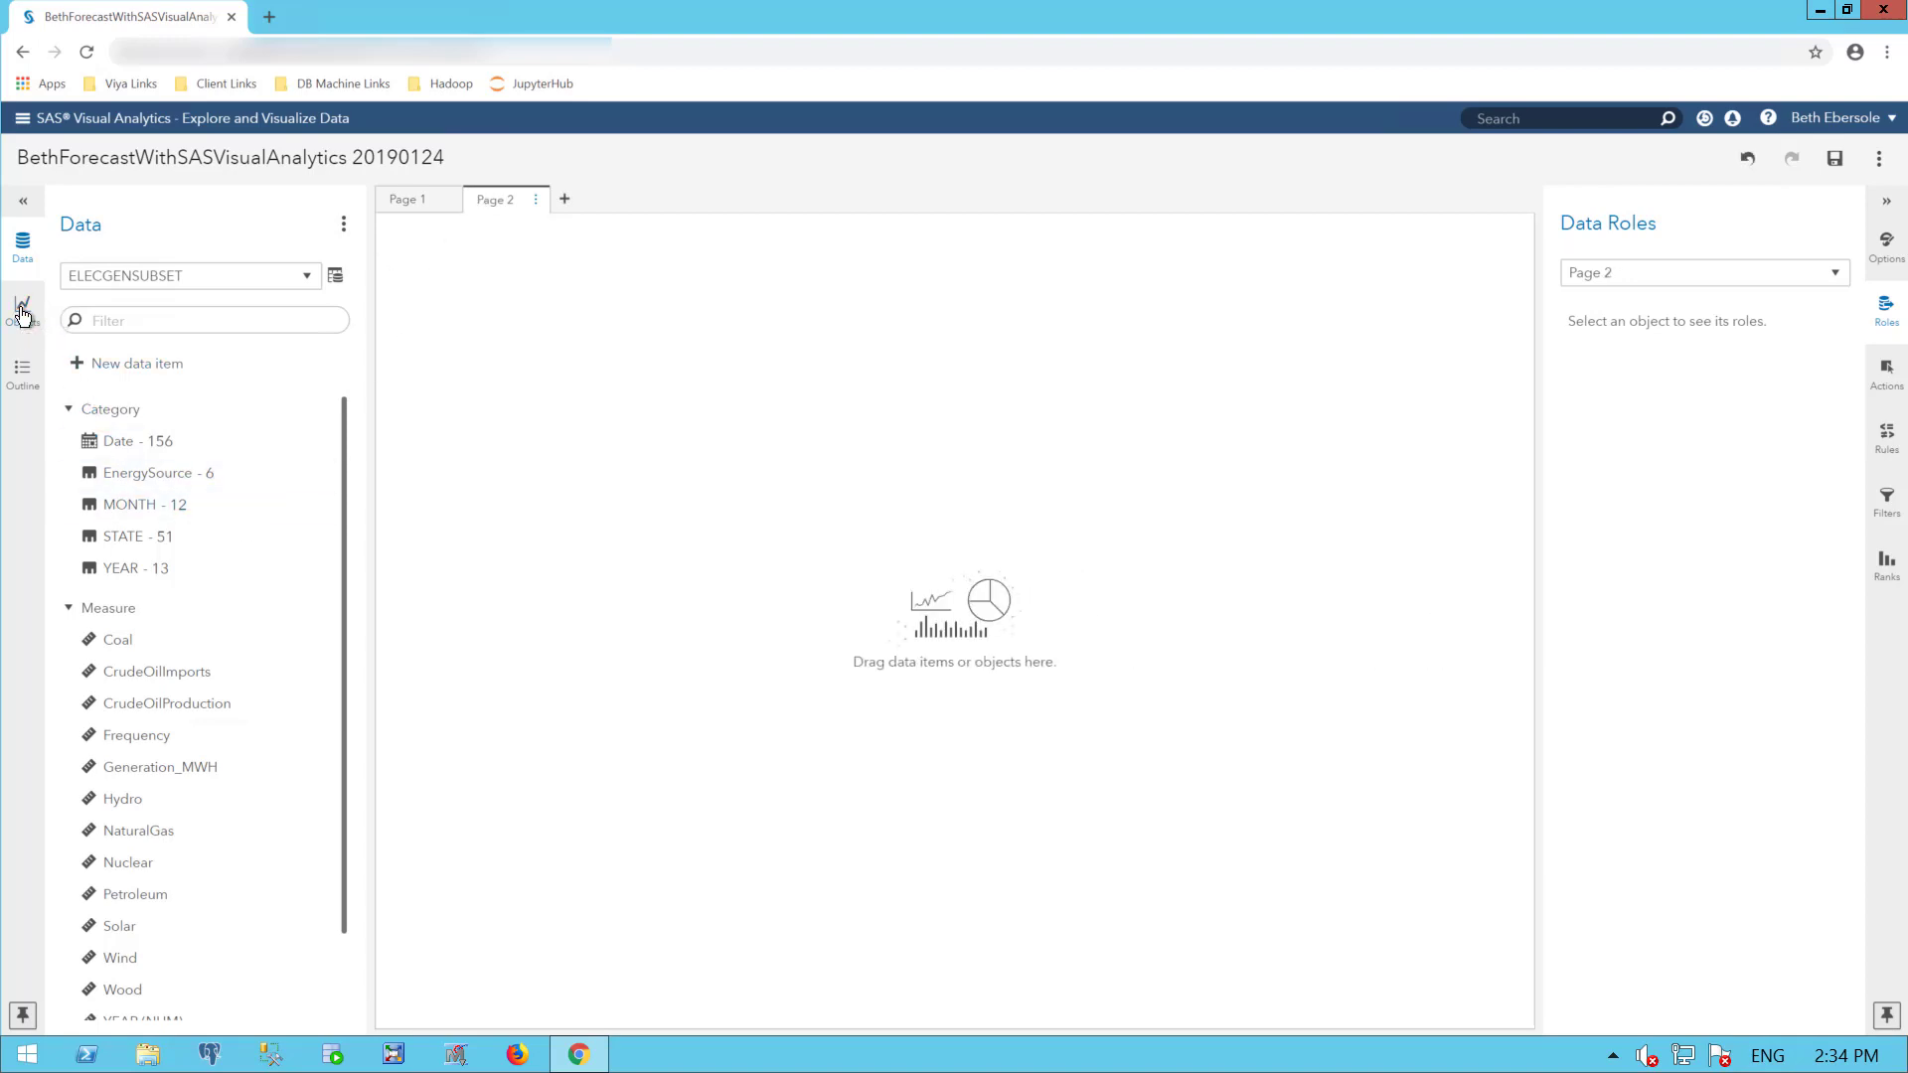
{"action": "scroll", "coordinate": [328, 417], "scroll_direction": "down", "scroll_amount": 2}
{"action": "scroll", "coordinate": [318, 557], "scroll_direction": "down", "scroll_amount": 10}
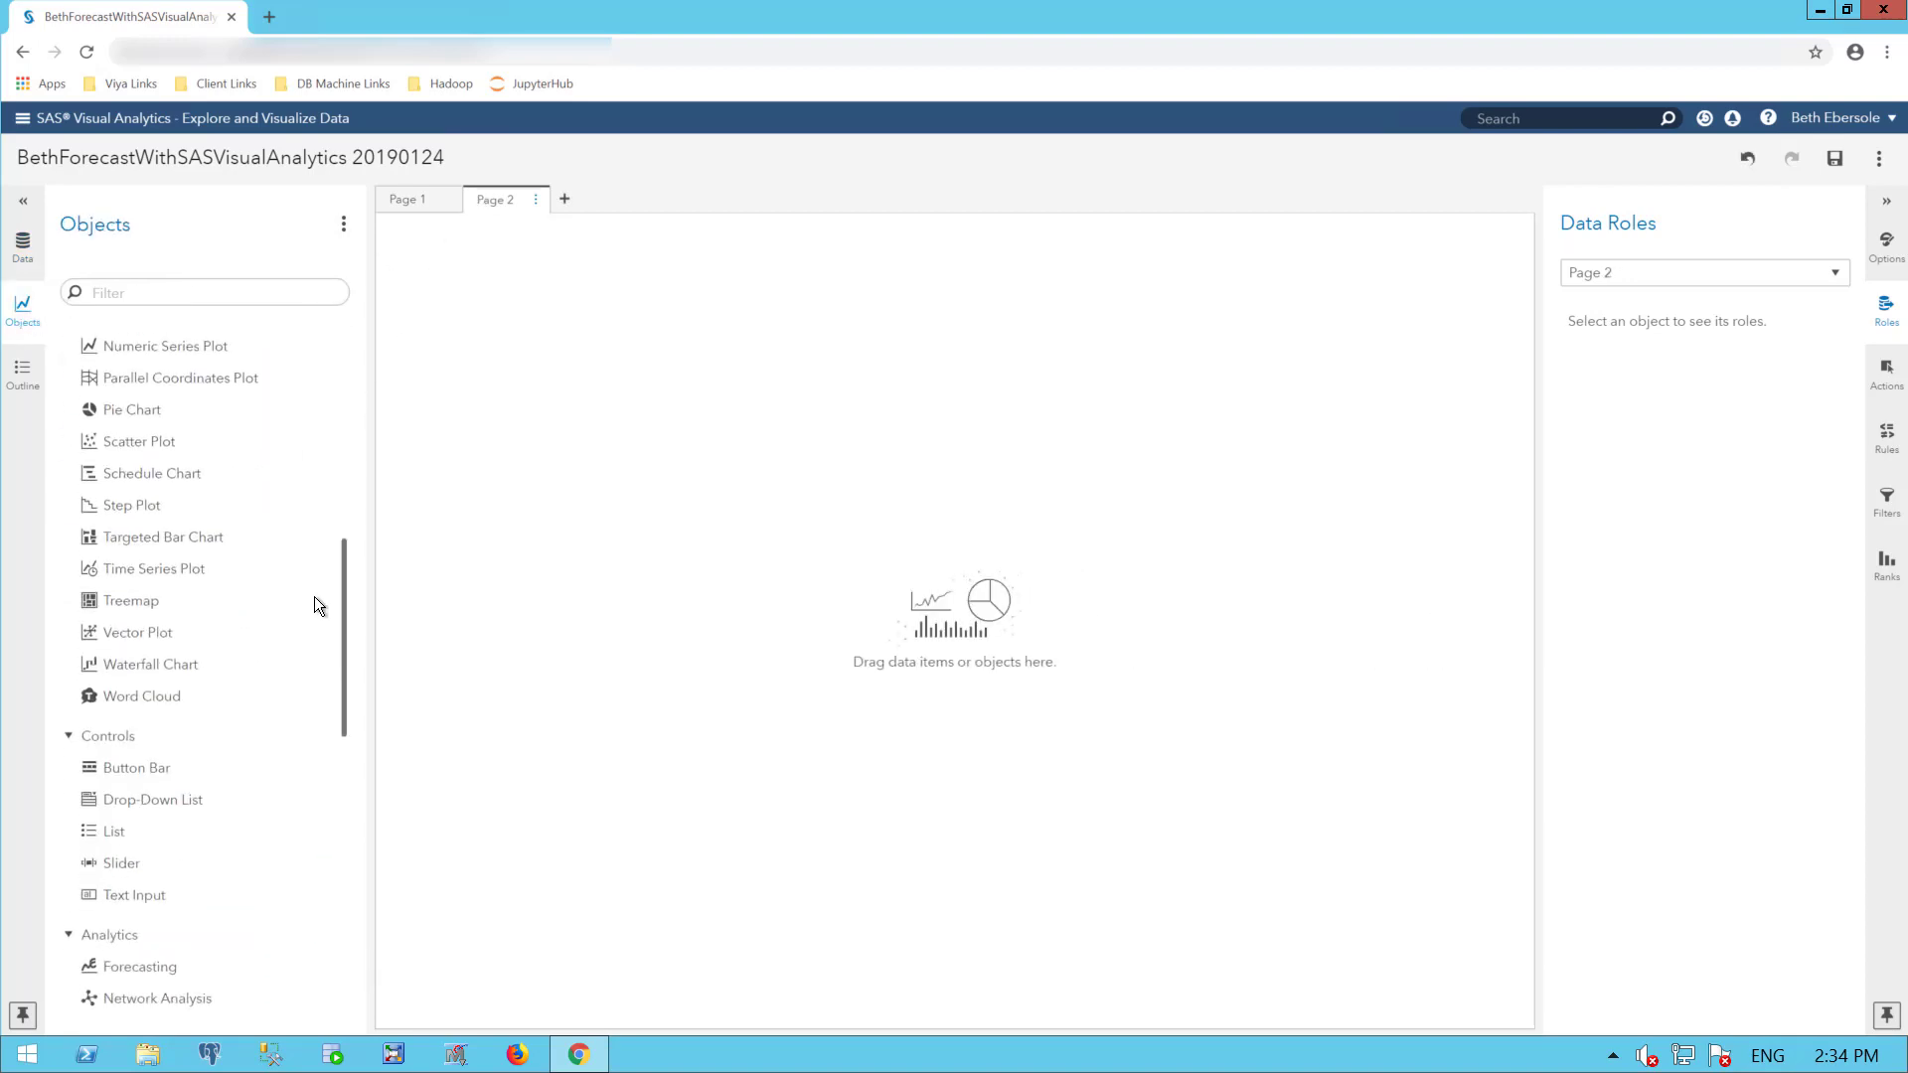
{"action": "left_click_drag", "start_coordinate": [149, 499], "coordinate": [626, 515]}
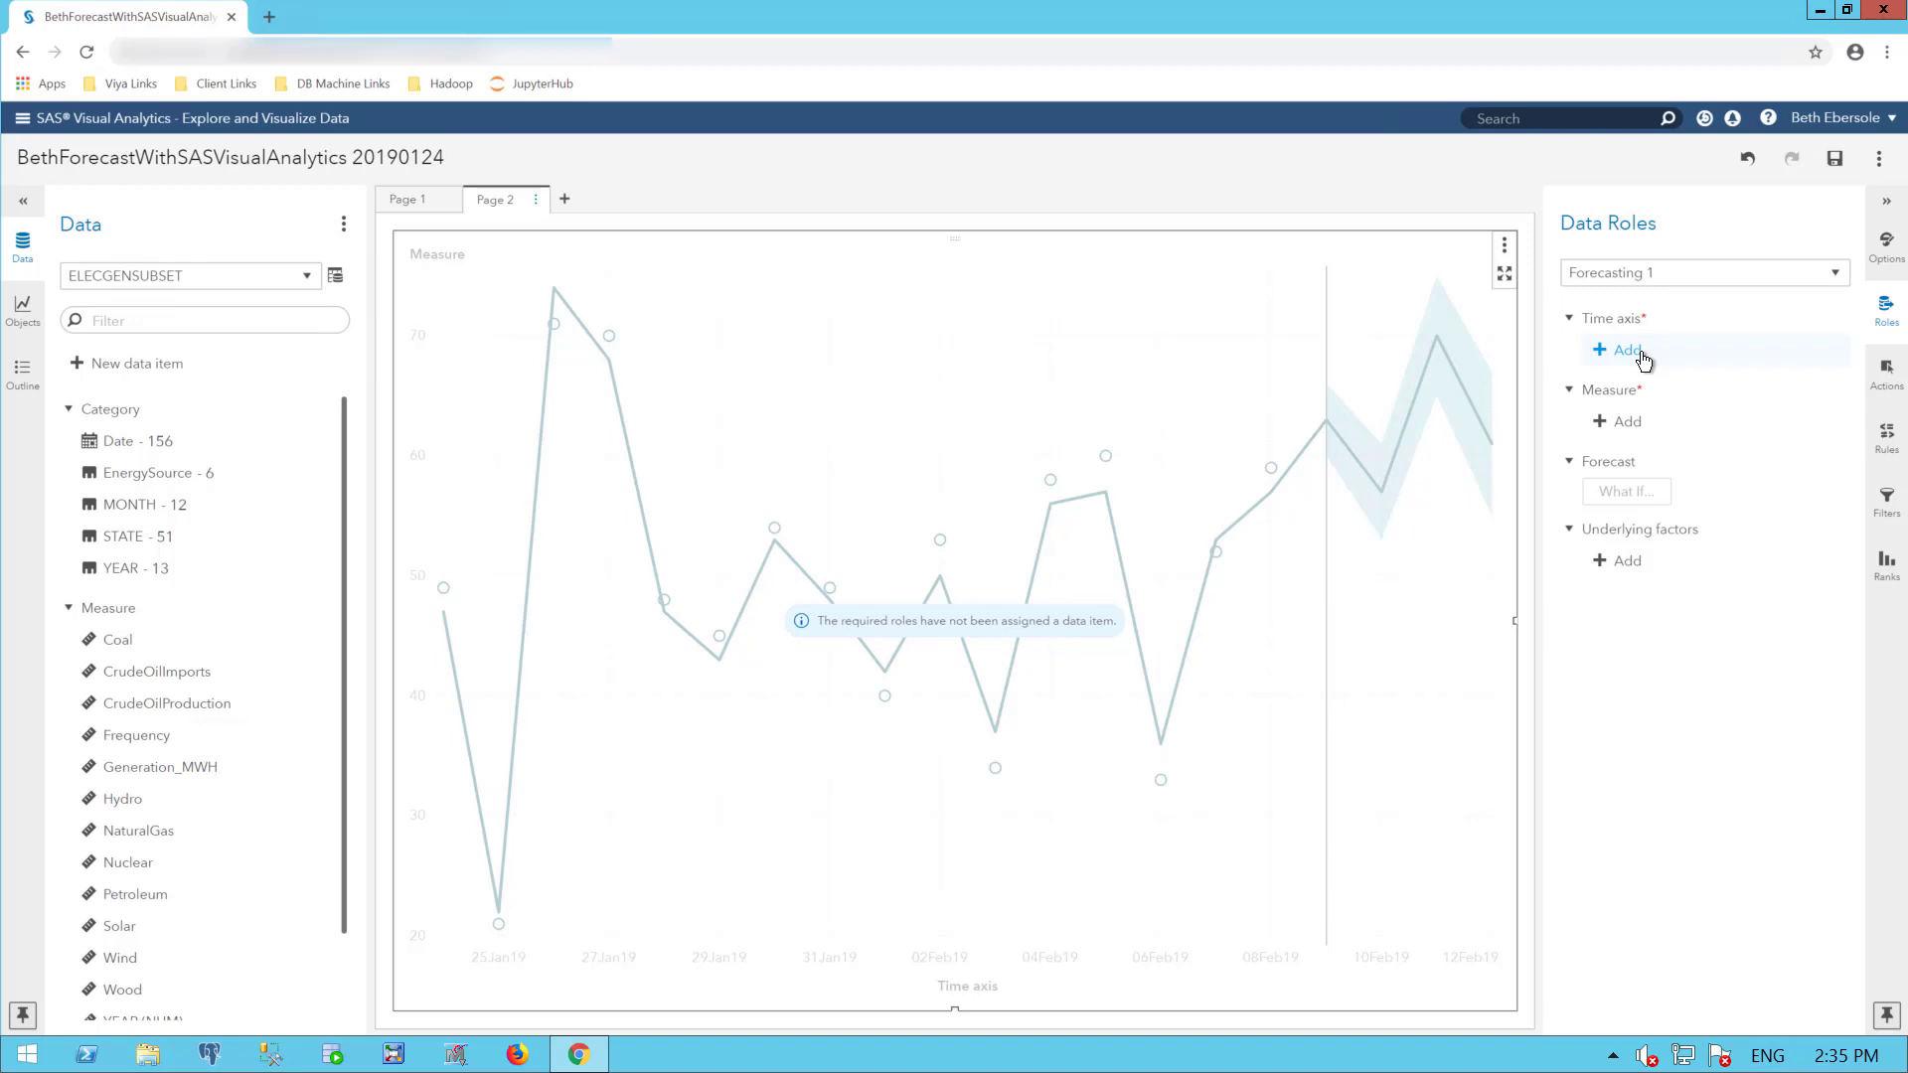
Assign Date as the time axis and replace the Frequency measure with Generation_MWH
{"action": "left_click", "coordinate": [1630, 351]}
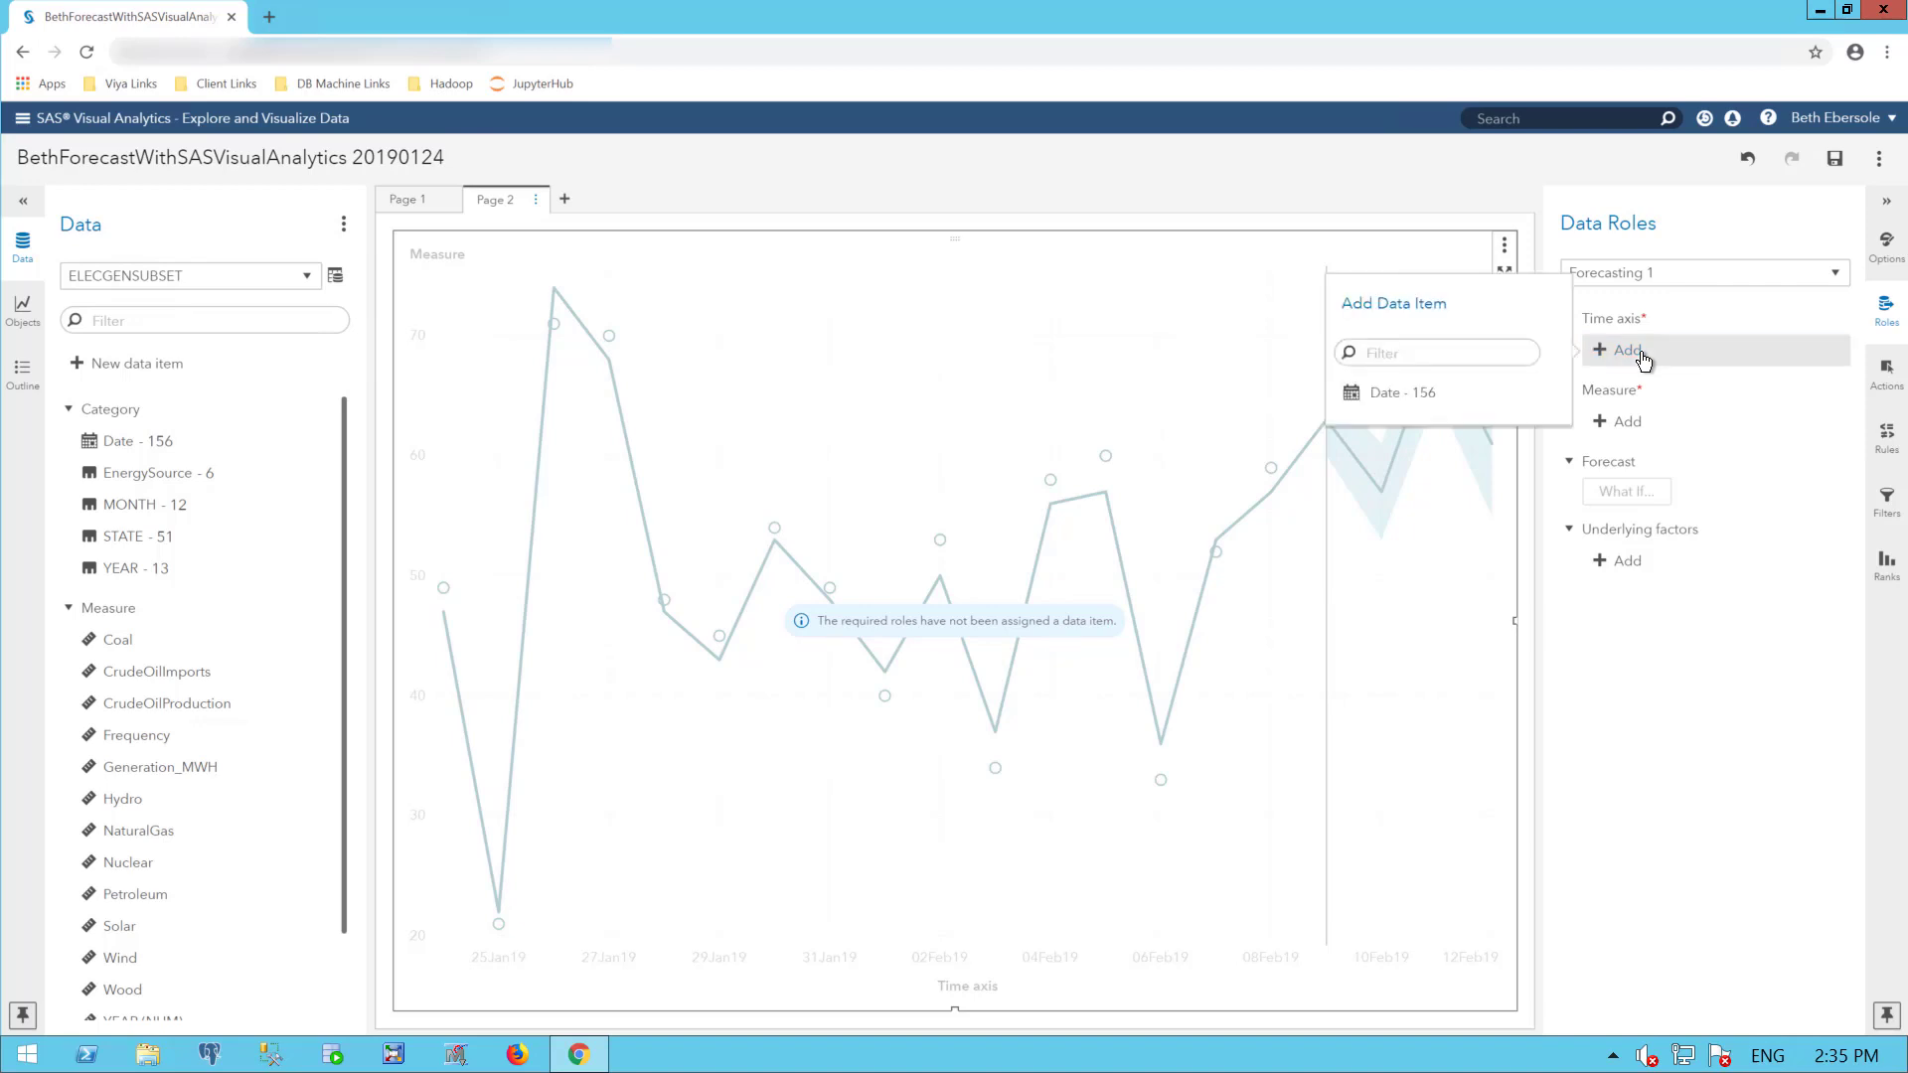
{"action": "left_click", "coordinate": [1422, 394]}
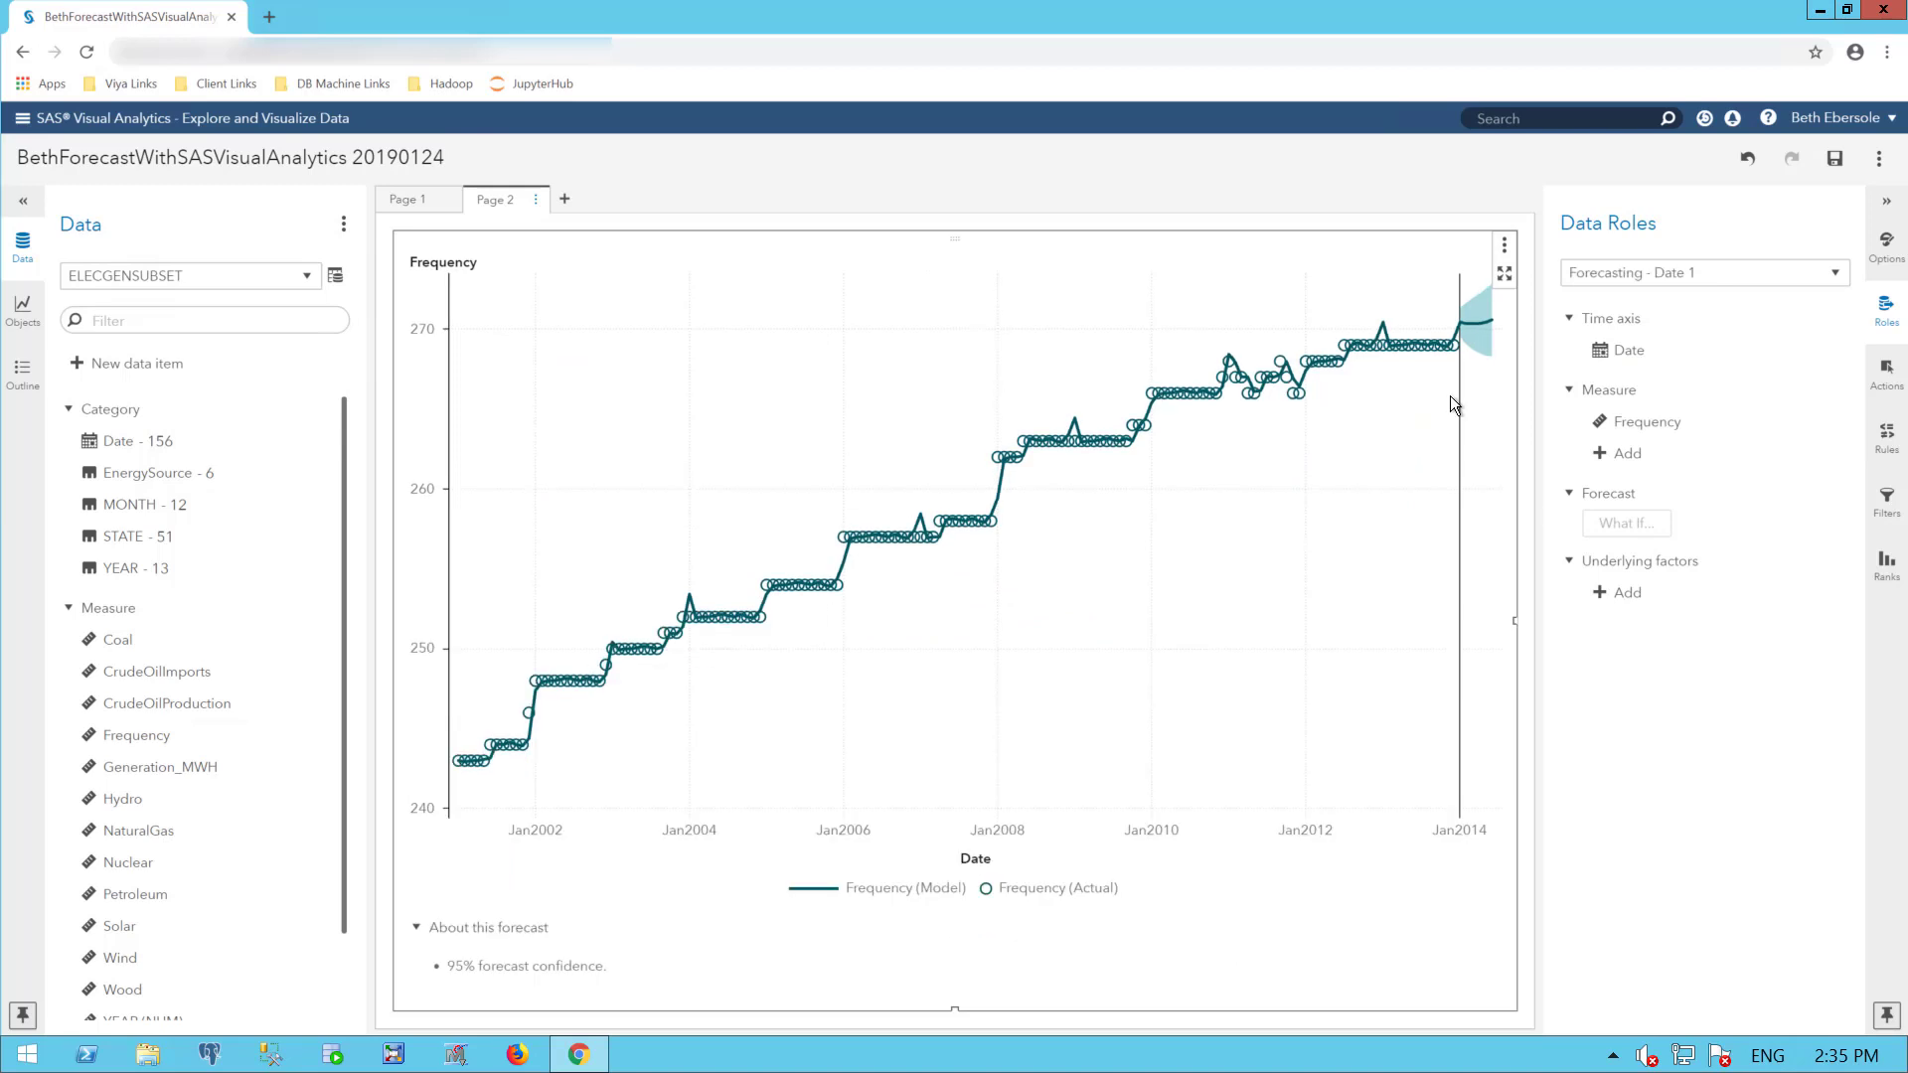
{"action": "left_click", "coordinate": [1627, 425]}
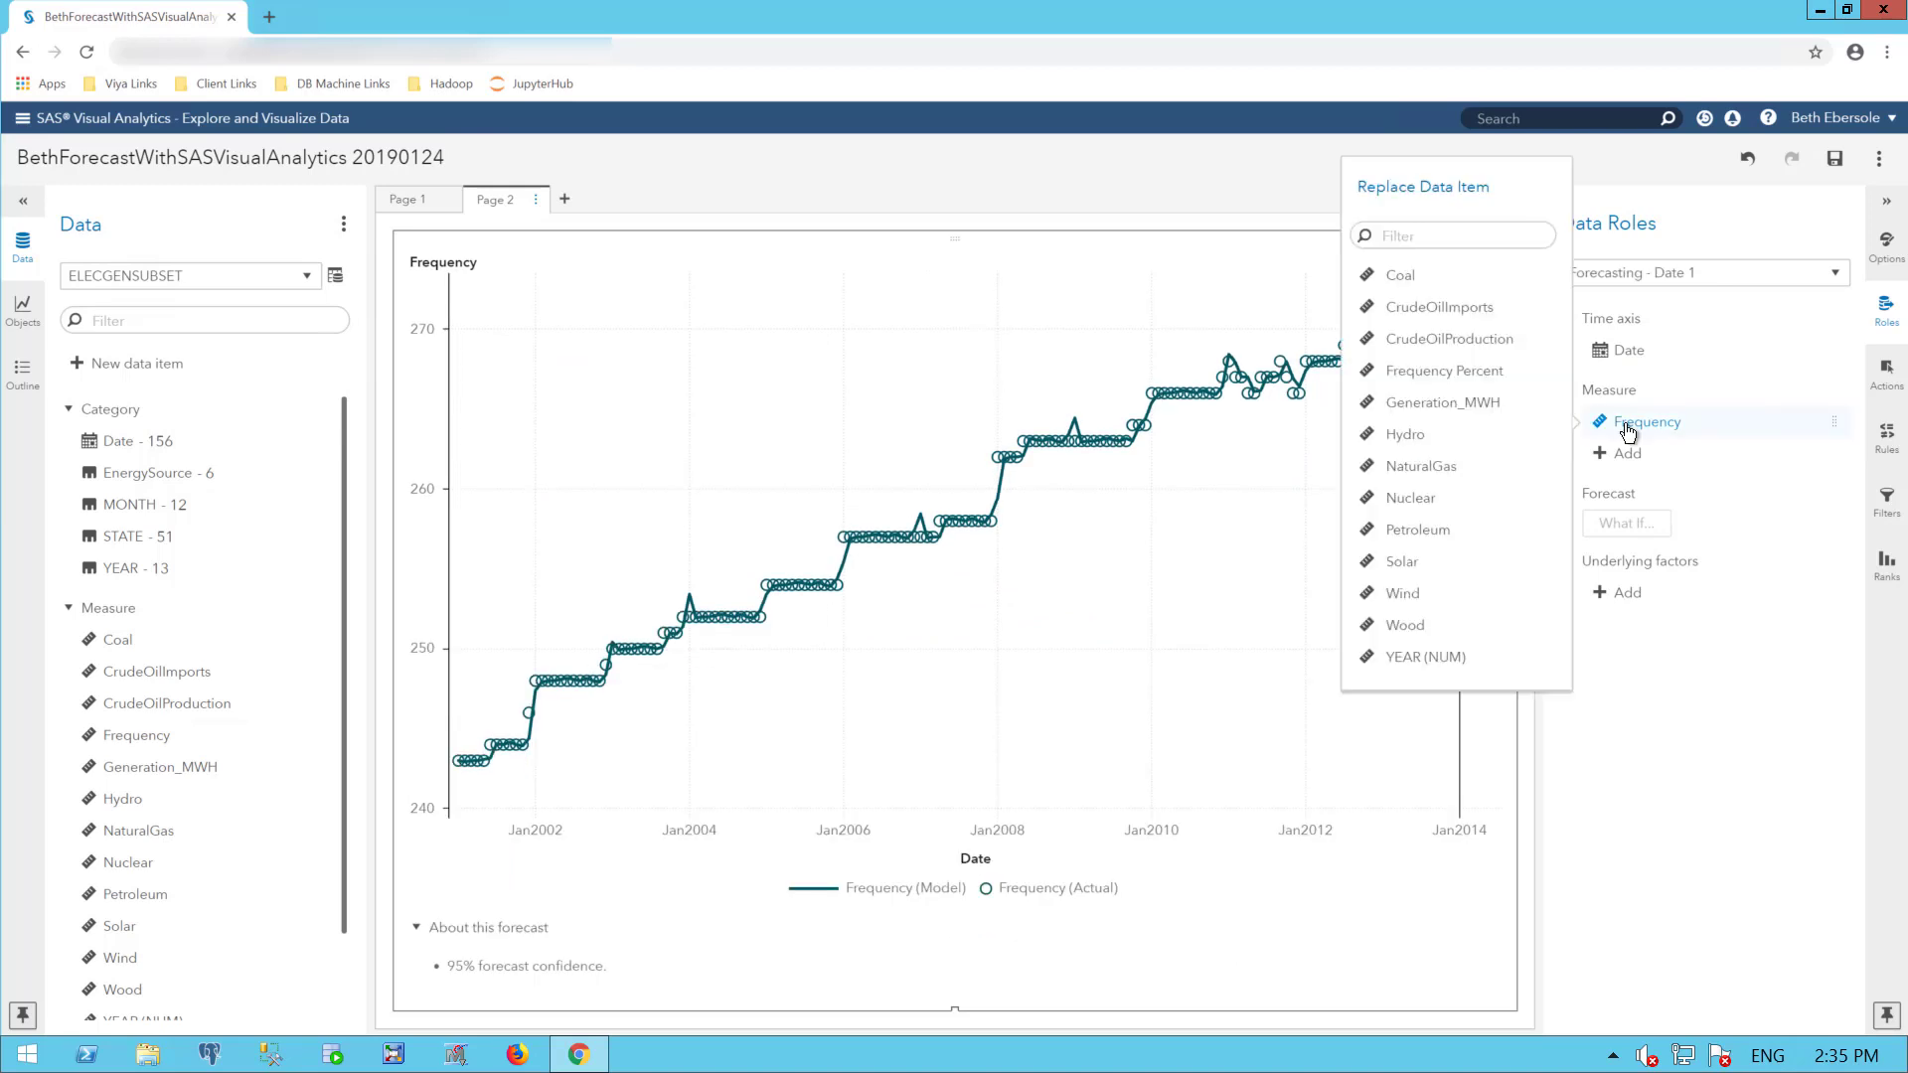
{"action": "left_click", "coordinate": [1491, 404]}
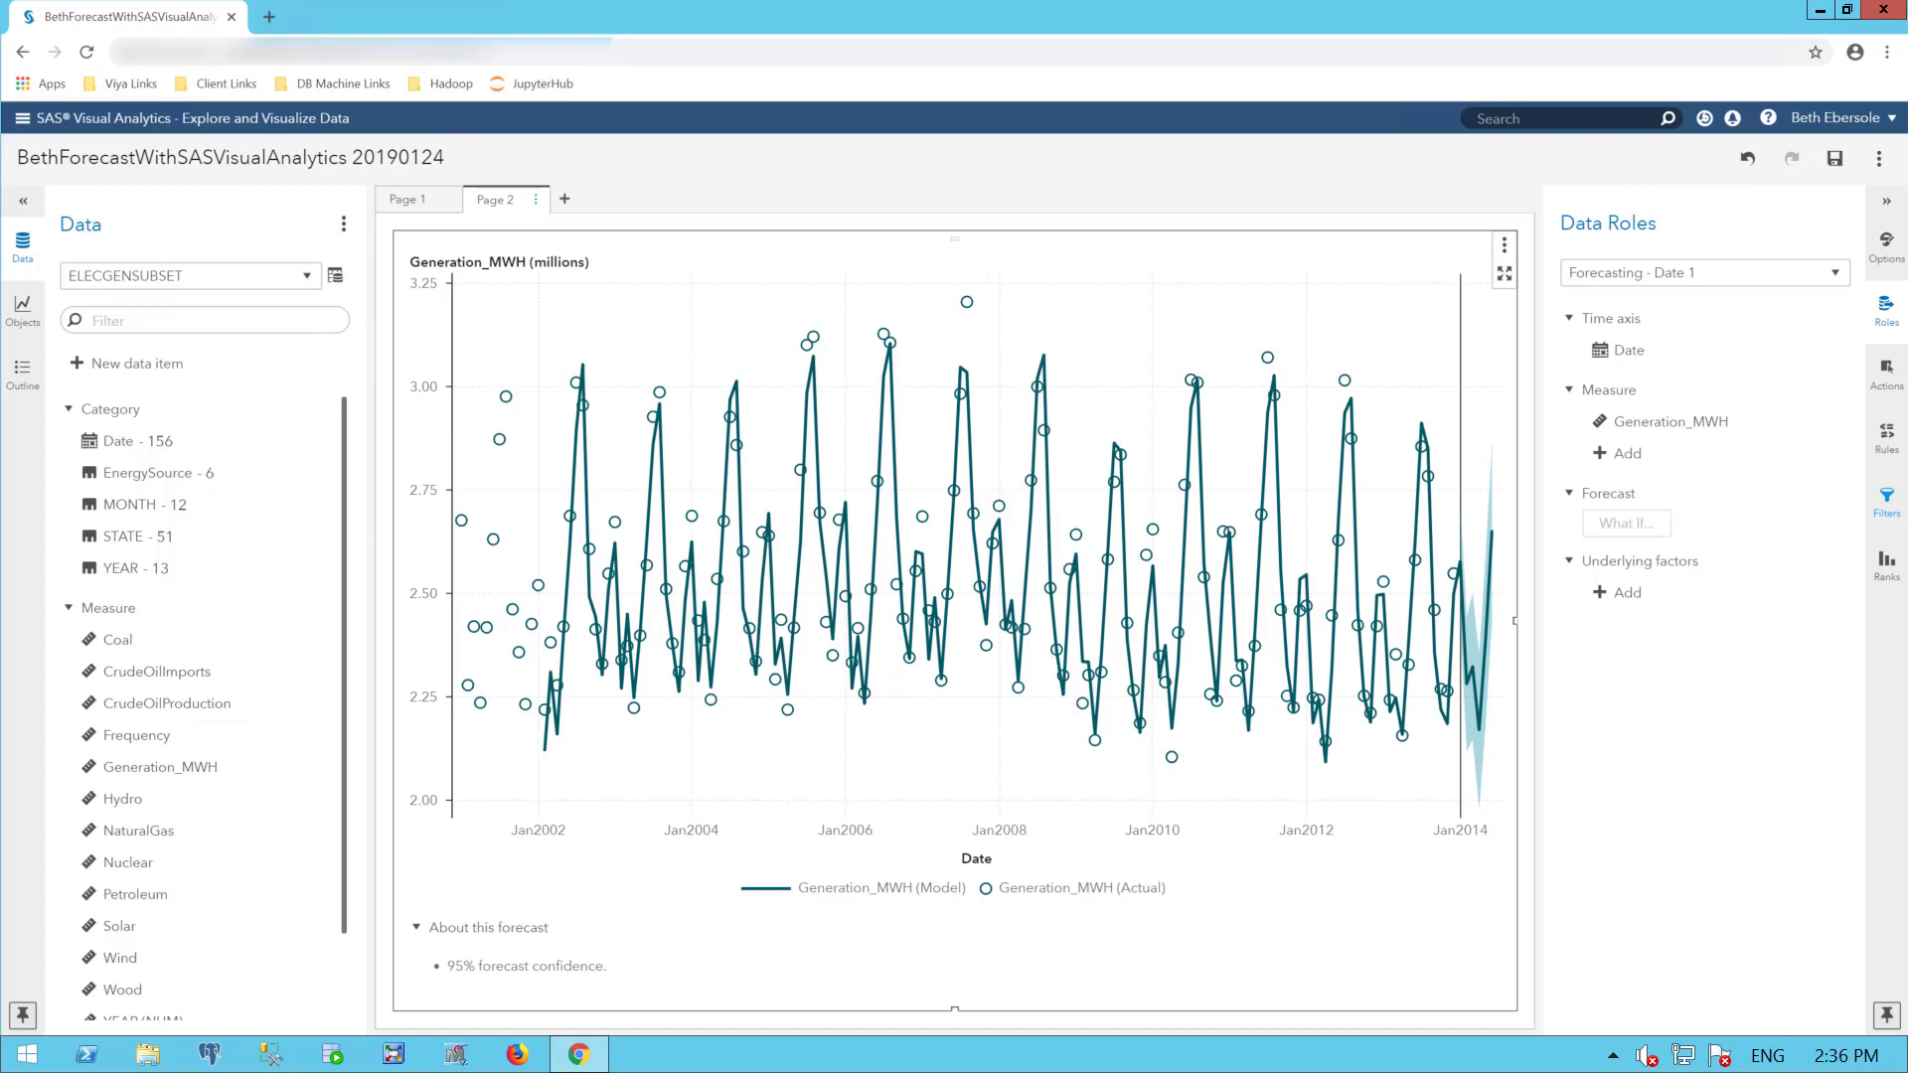
Set the Forecast horizon option to 24 periods, extending the prediction band to Jan2016
{"action": "left_click", "coordinate": [1886, 248]}
{"action": "scroll", "coordinate": [1840, 811], "scroll_direction": "down", "scroll_amount": 1}
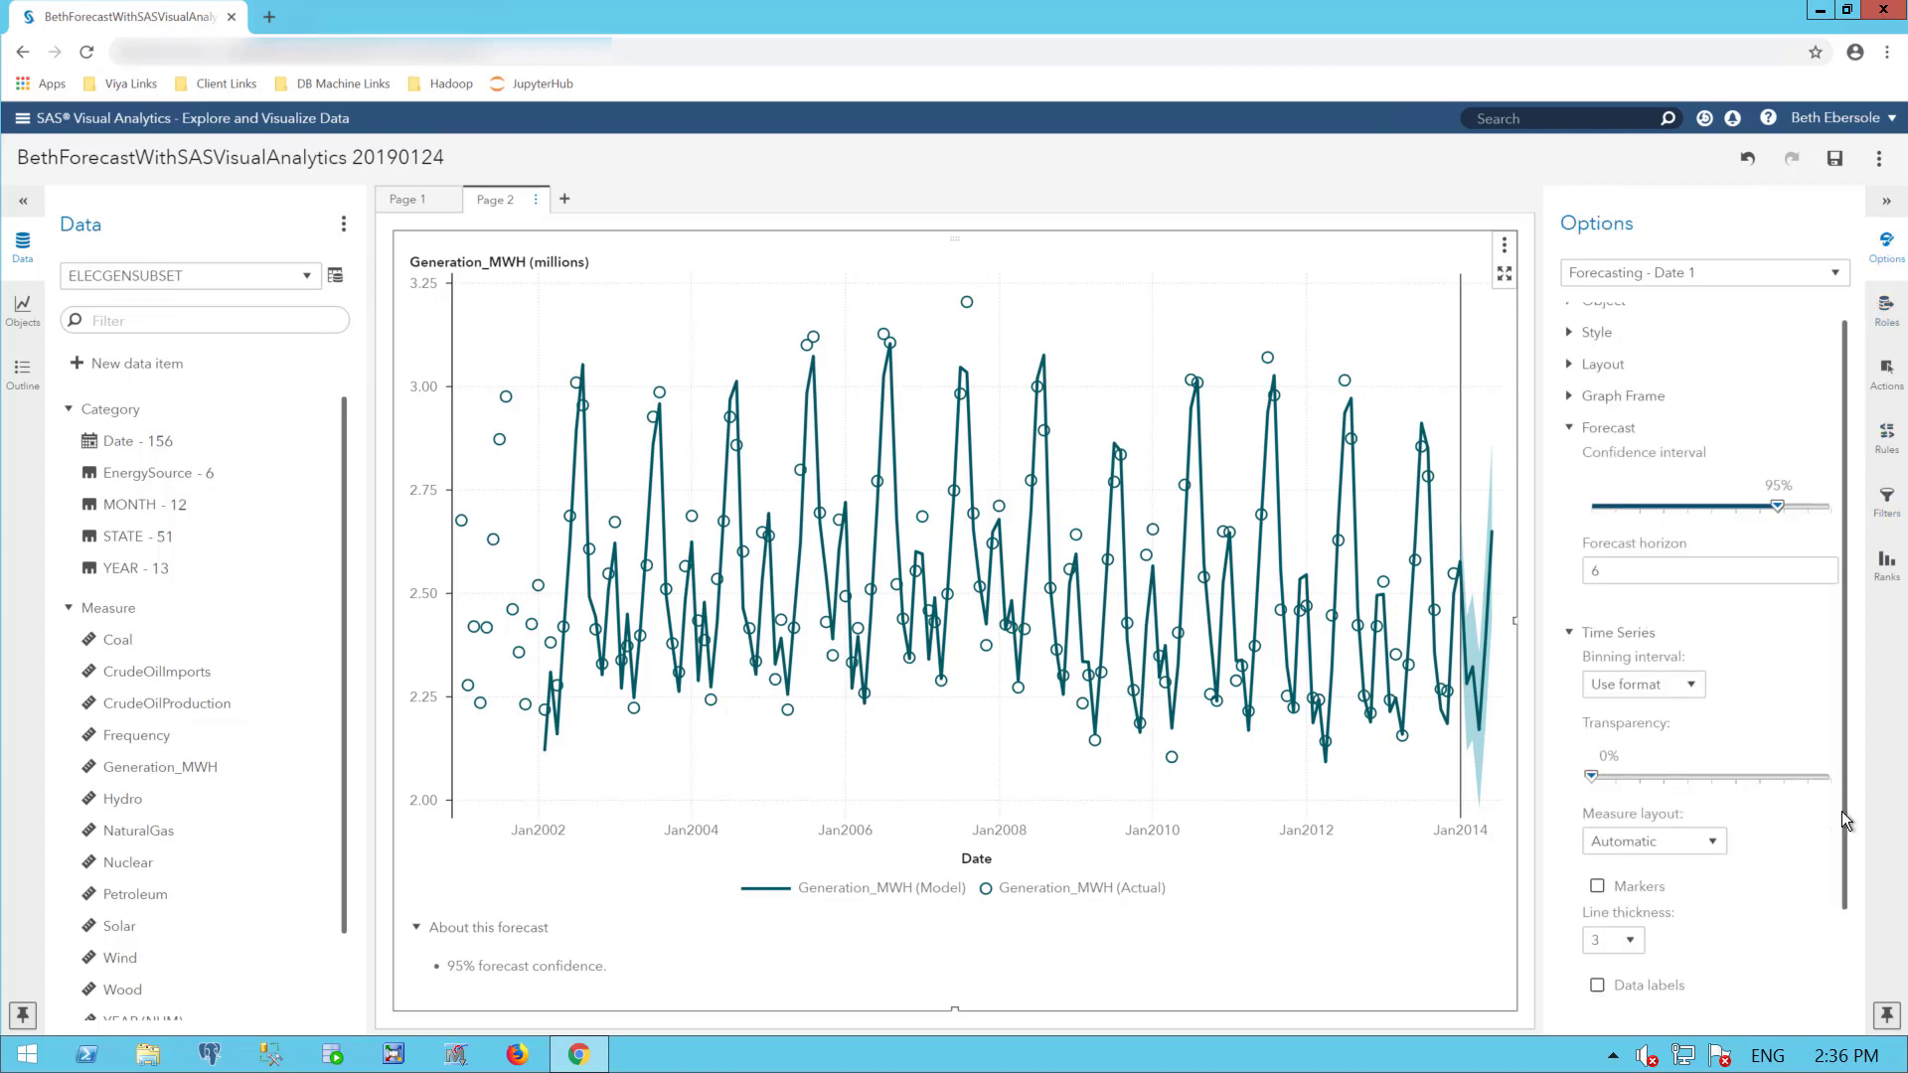
{"action": "left_click_drag", "start_coordinate": [1841, 811], "coordinate": [1842, 922]}
{"action": "double_click", "coordinate": [1655, 441]}
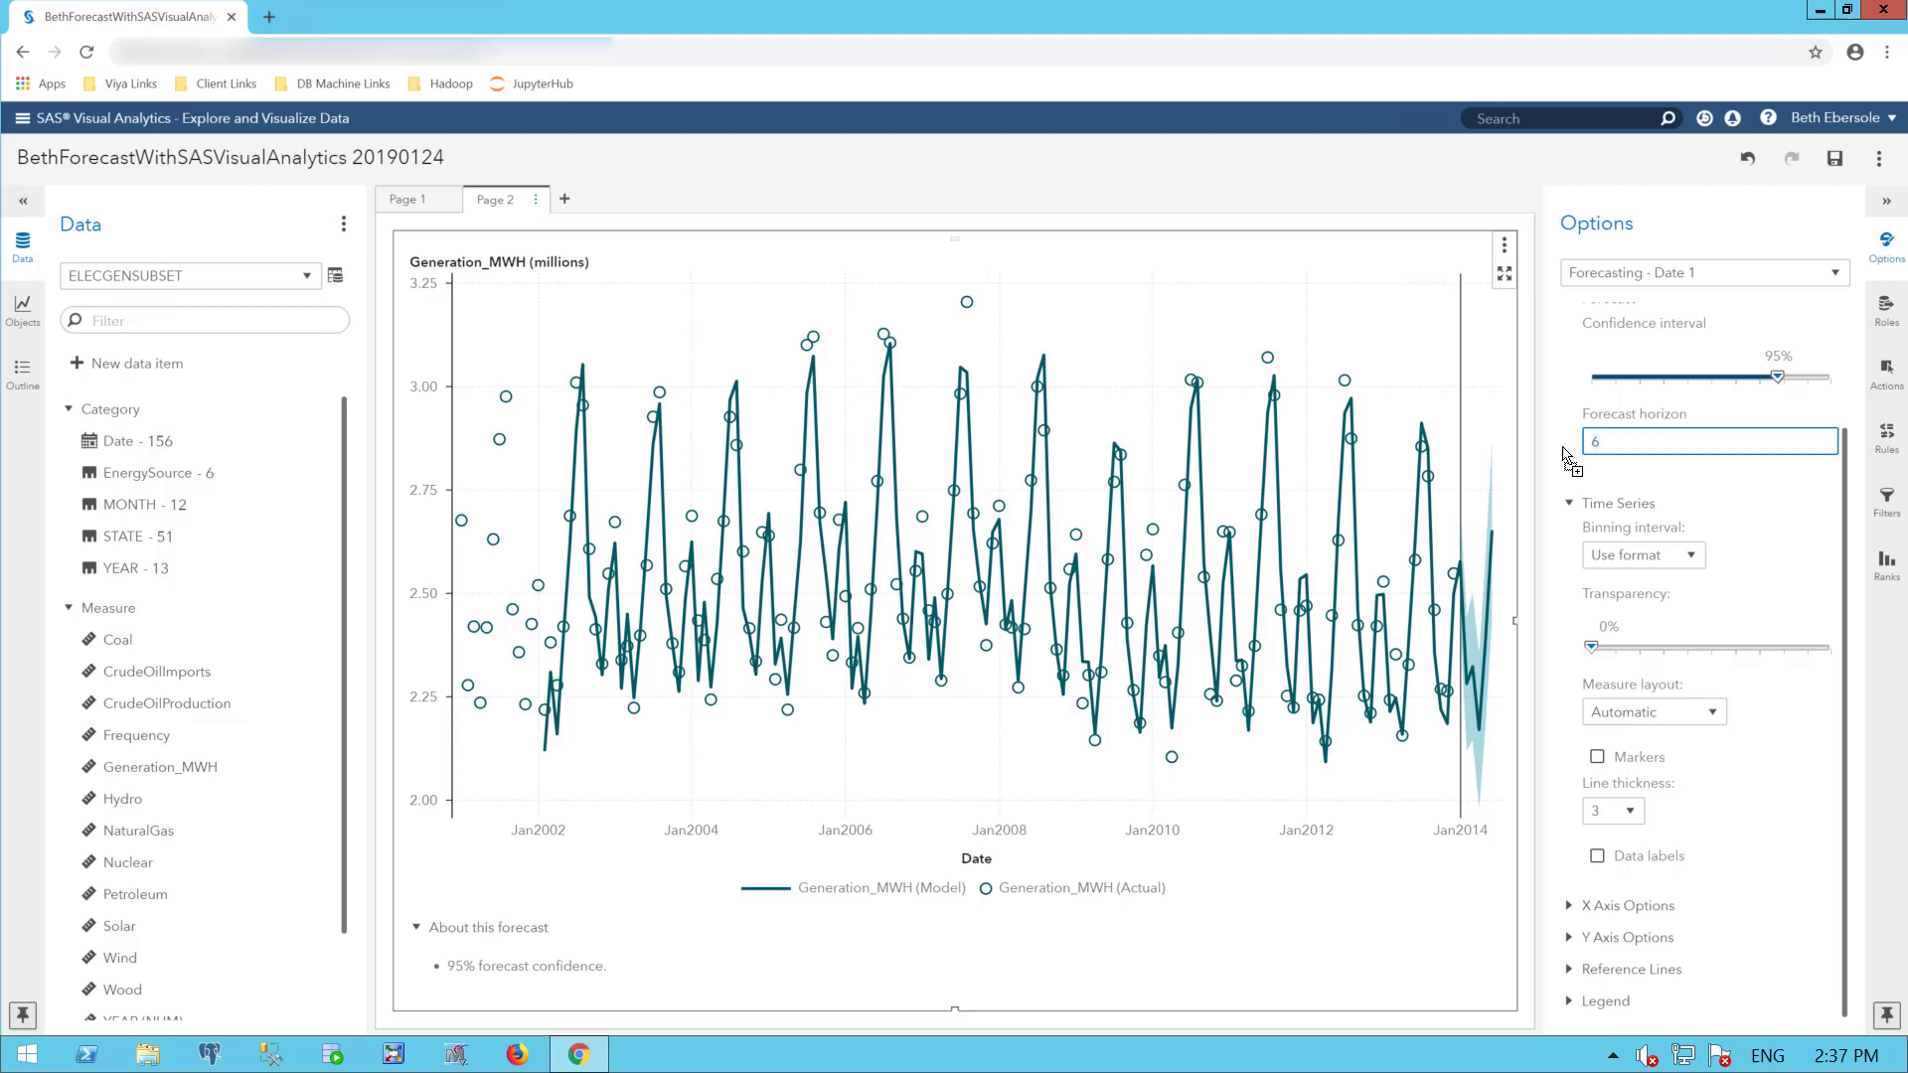
{"action": "type", "text": "24"}
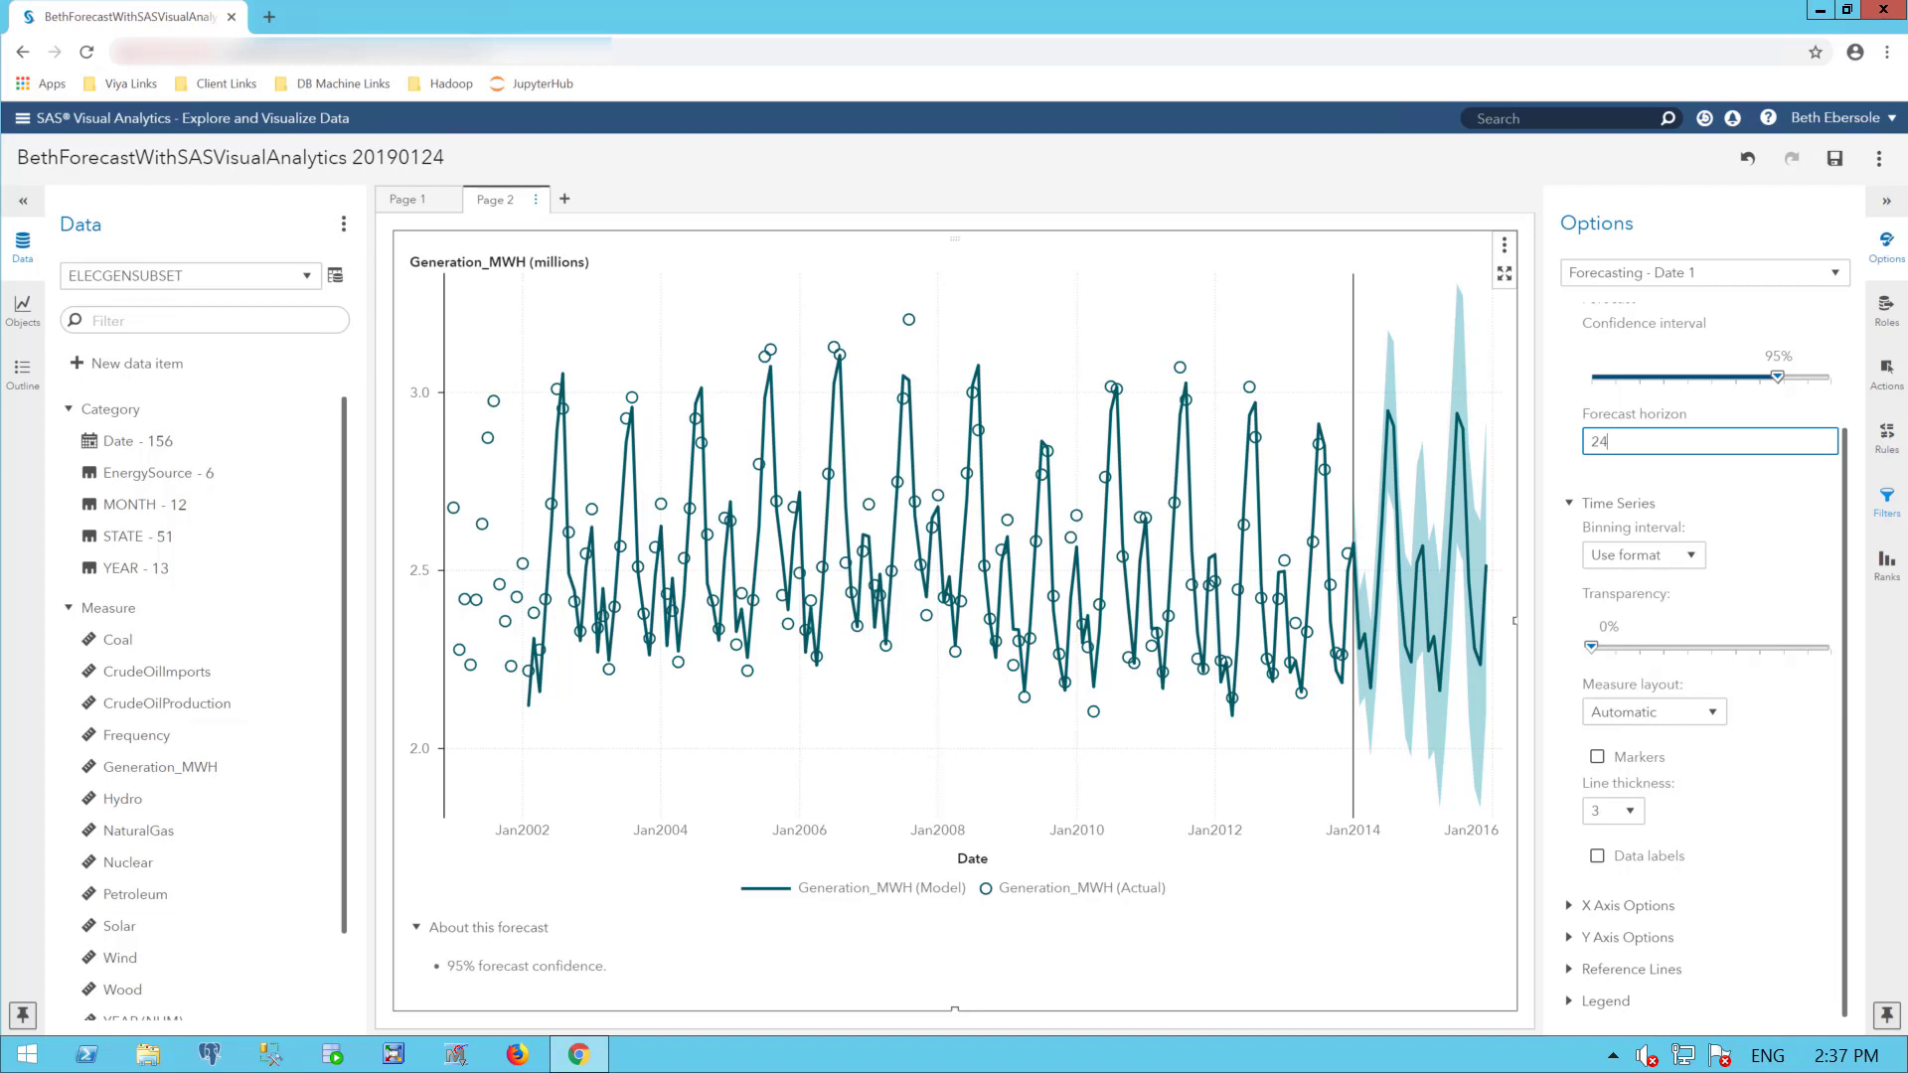
{"action": "mouse_move", "coordinate": [1777, 378]}
{"action": "left_mouse_down"}
{"action": "mouse_move", "coordinate": [1814, 387]}
{"action": "mouse_move", "coordinate": [1776, 388]}
{"action": "left_mouse_up"}
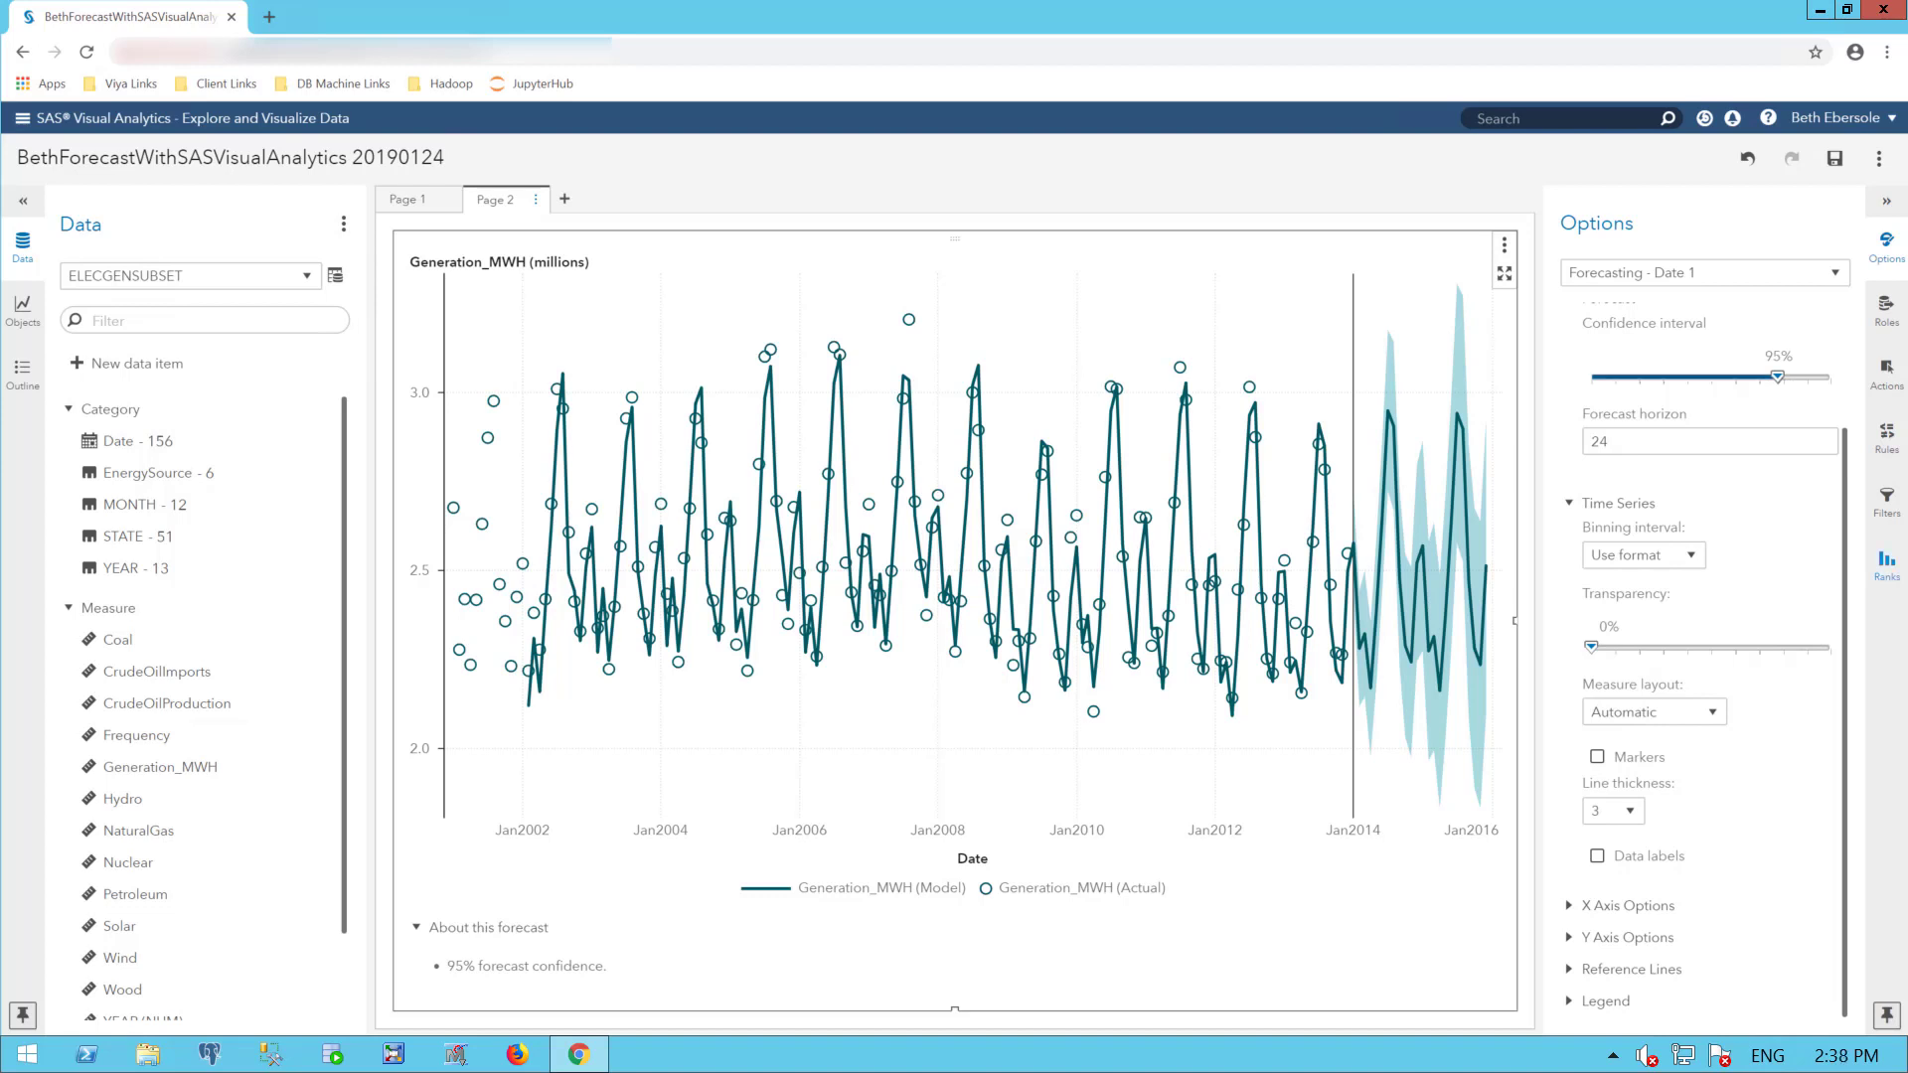
Maximize the forecast chart and view Dependent Variables Results showing the ARIMA model details
{"action": "left_click", "coordinate": [1501, 283]}
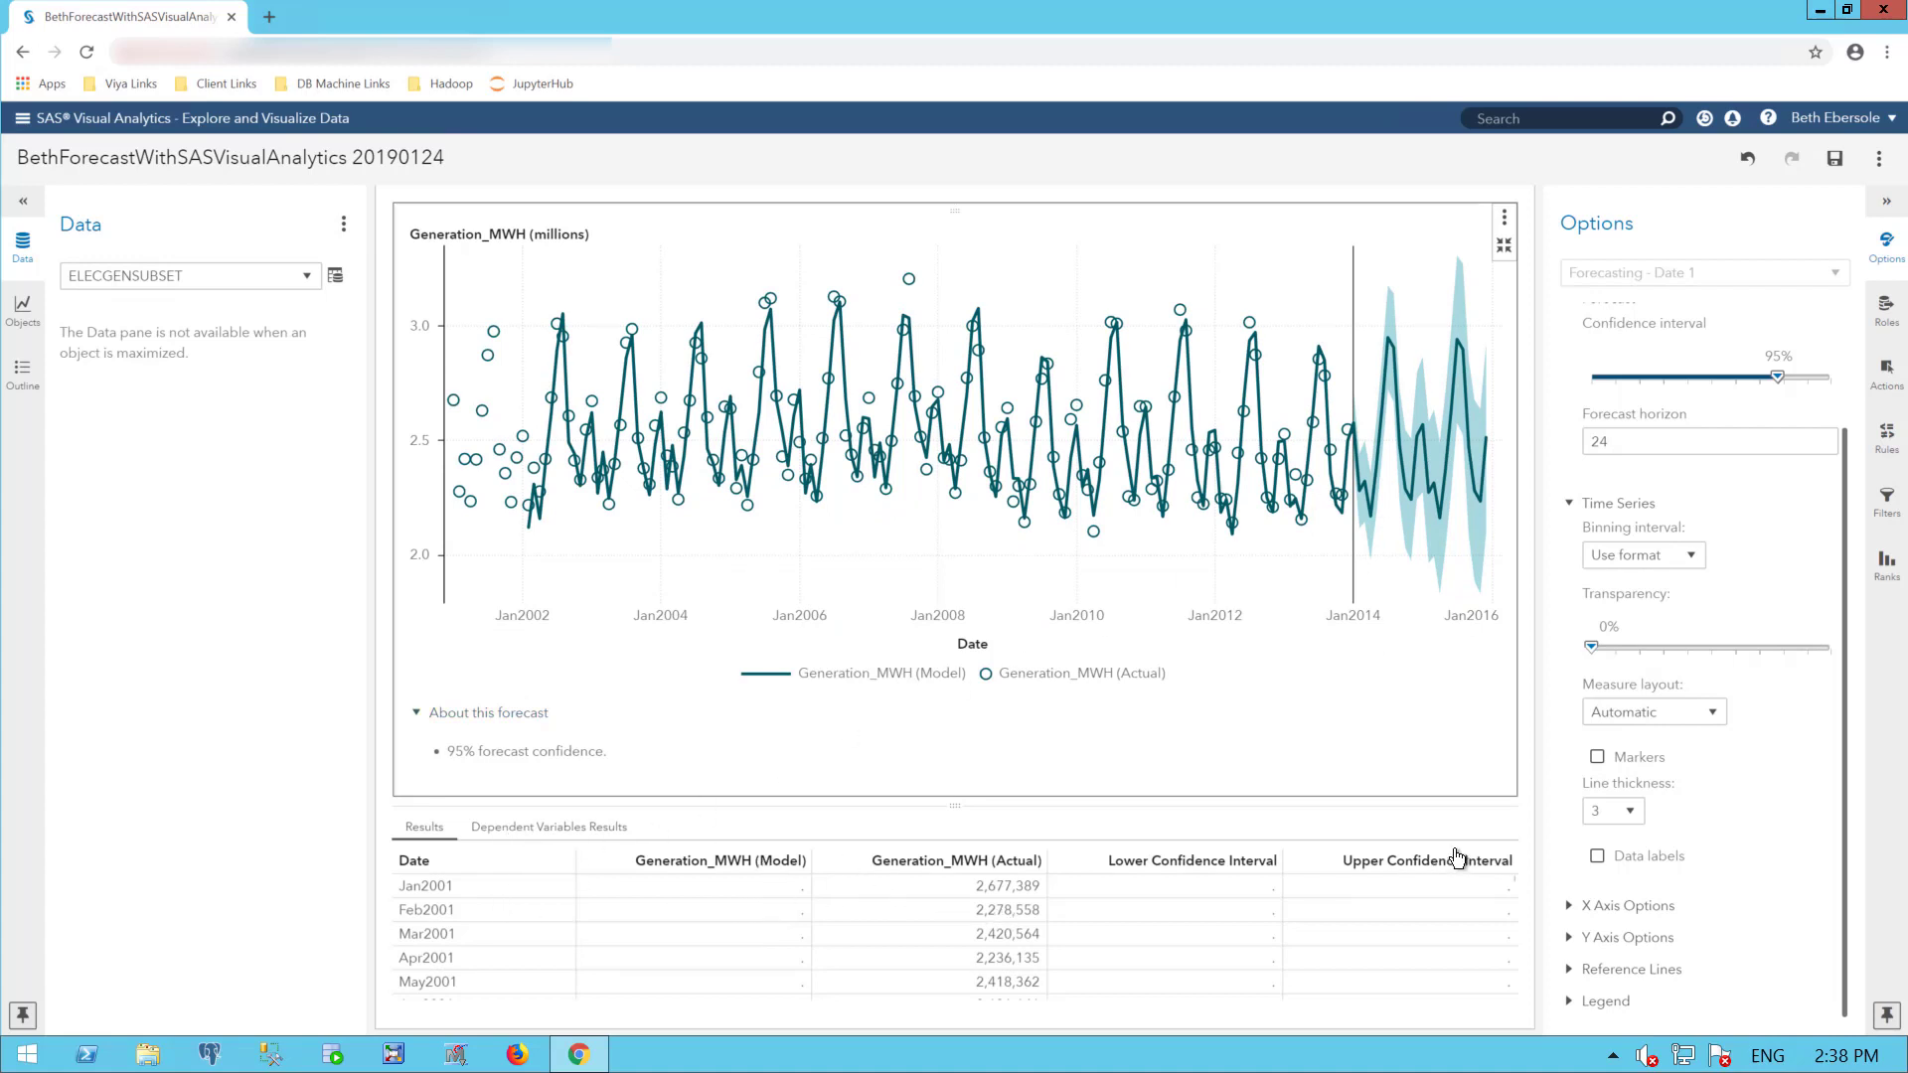
{"action": "left_click", "coordinate": [520, 830]}
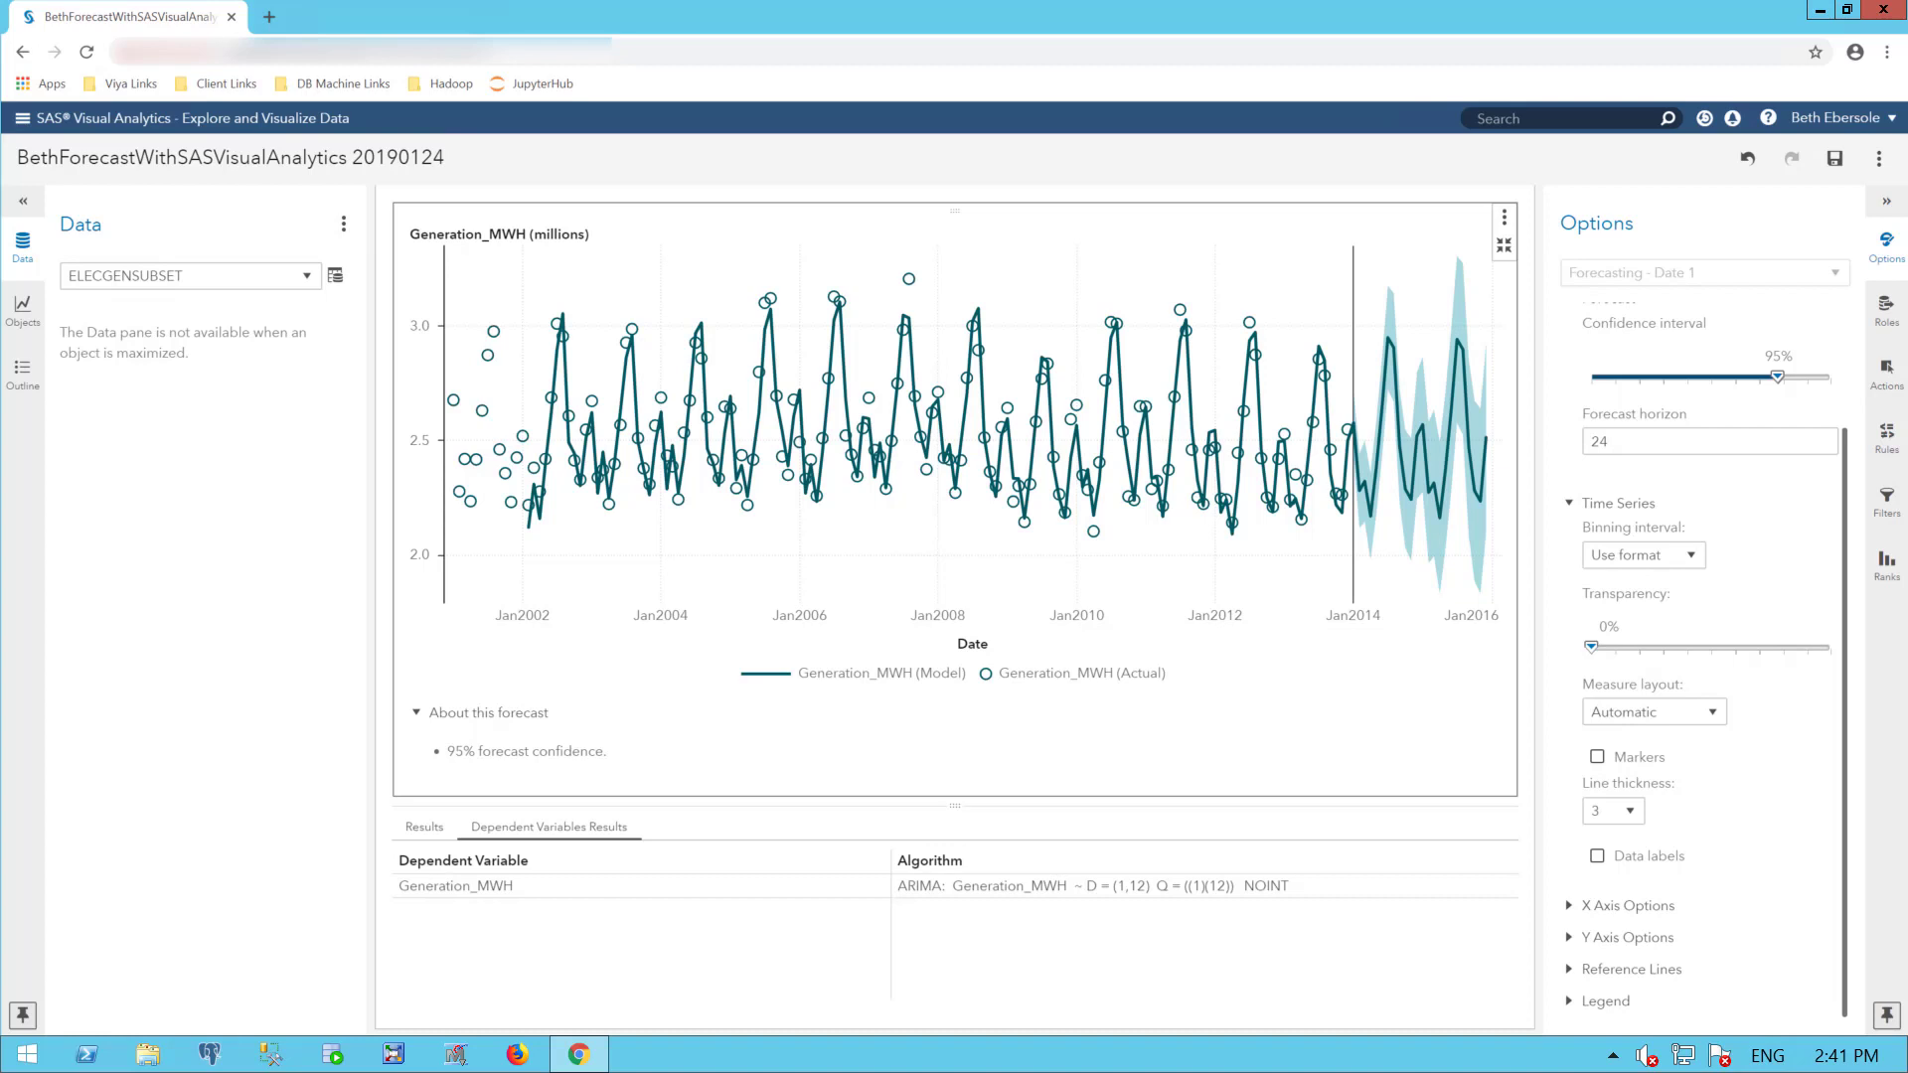
Add CrudeOilImports and CrudeOilProduction under Underlying factors in the Roles pane
{"action": "left_click", "coordinate": [1886, 318]}
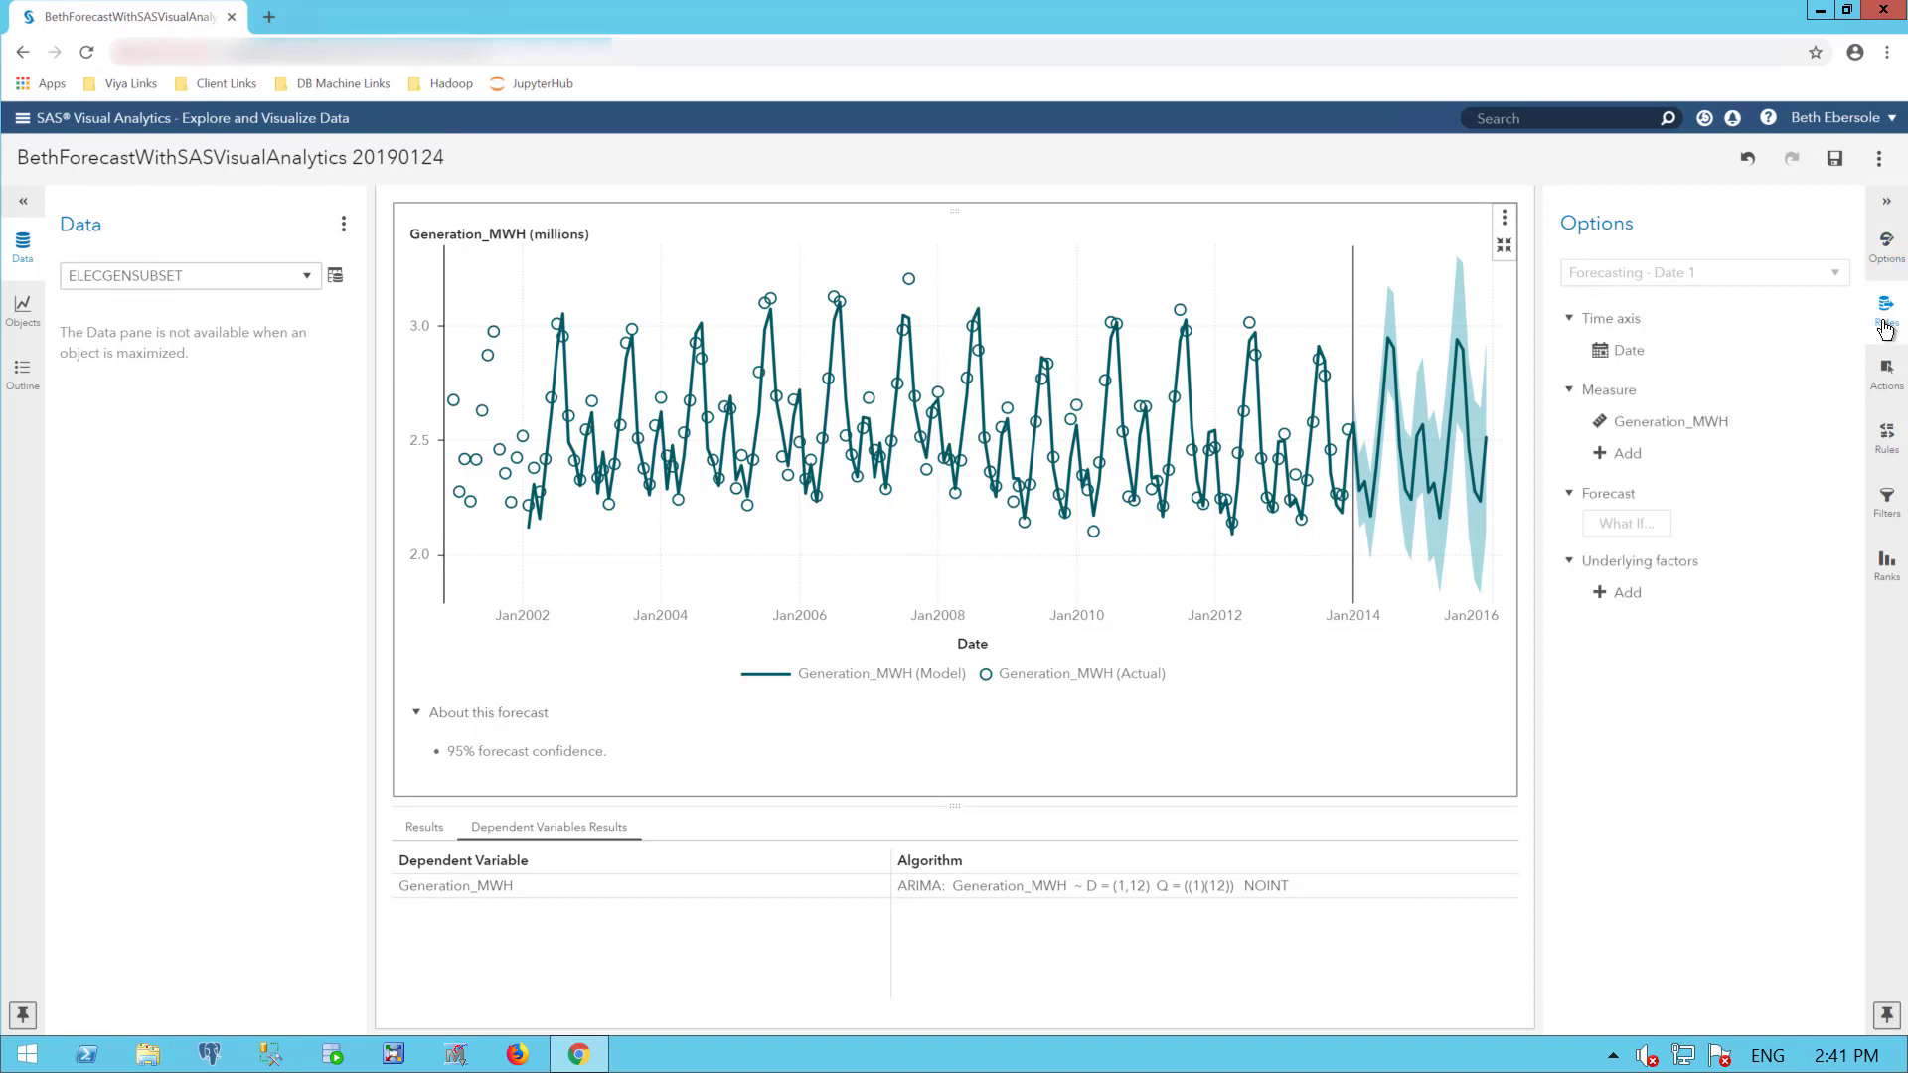
{"action": "left_click", "coordinate": [1625, 593]}
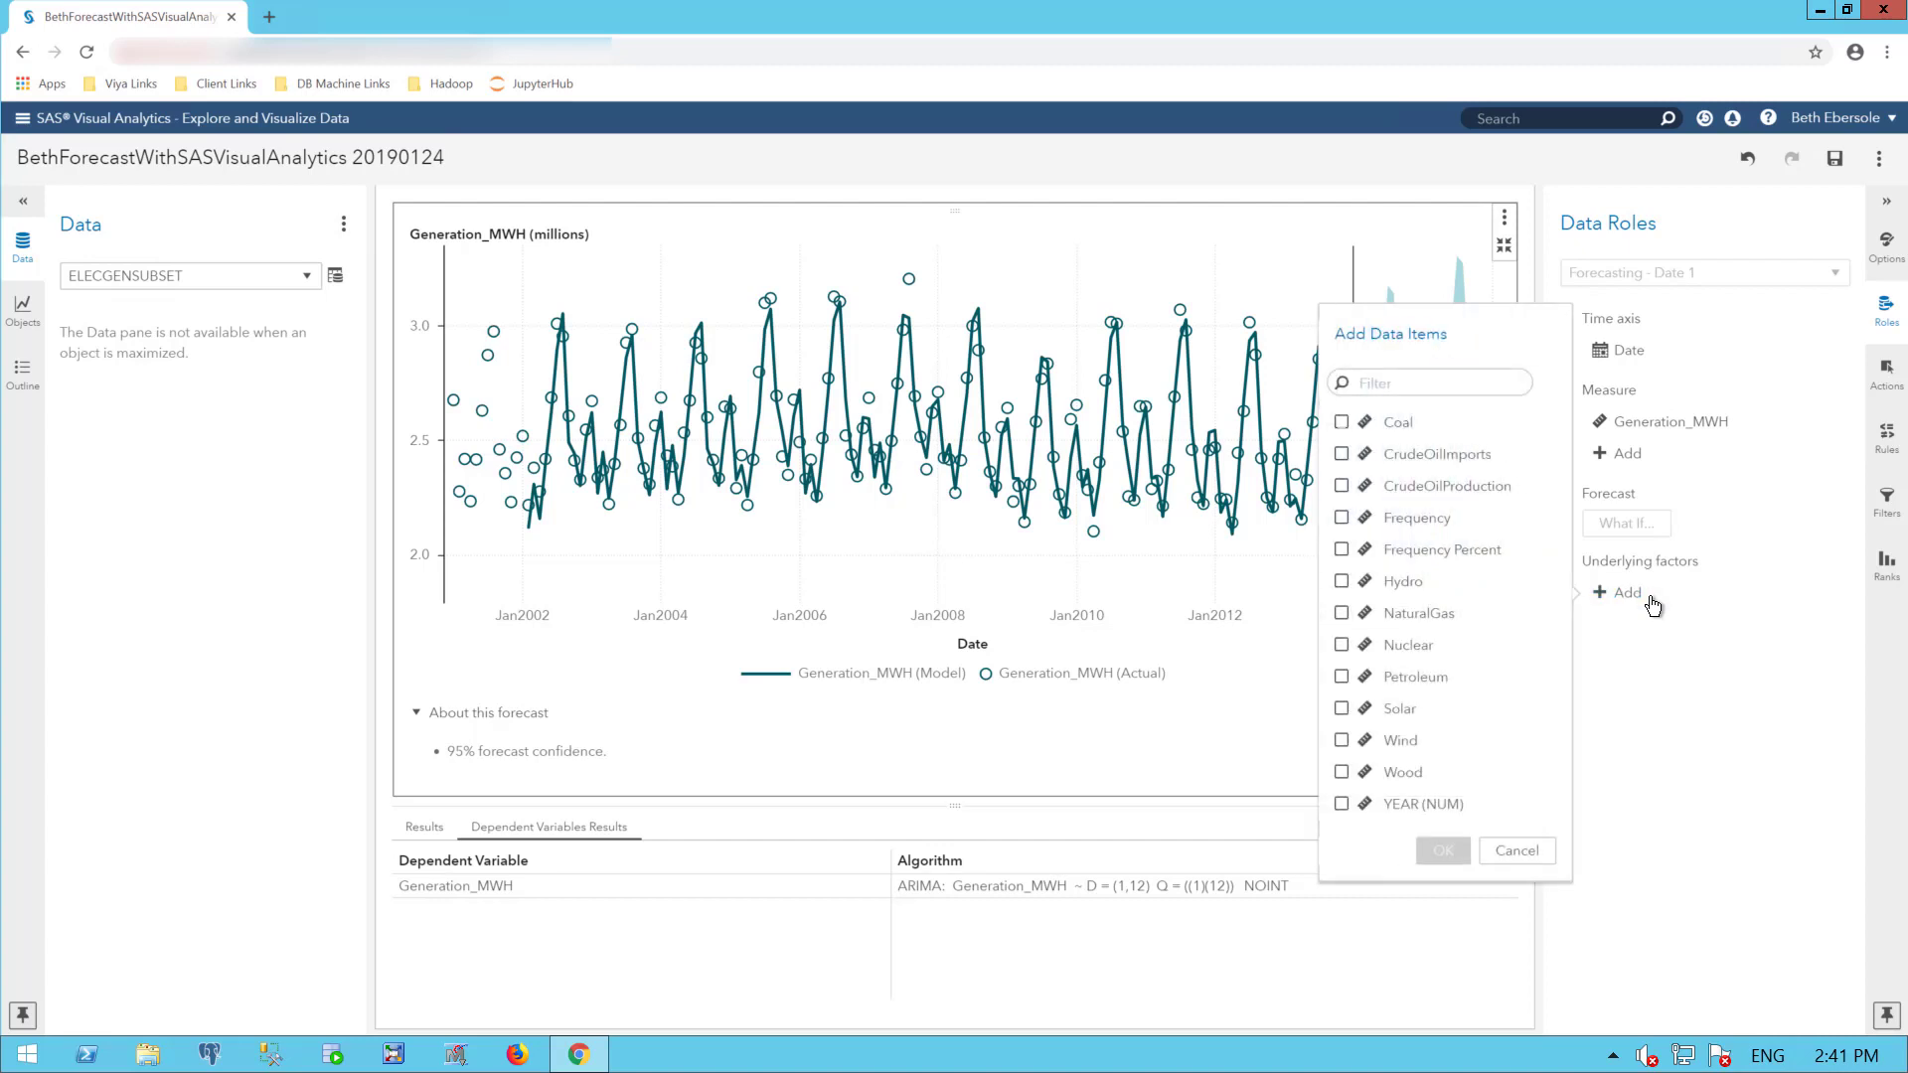
{"action": "left_click", "coordinate": [1342, 454]}
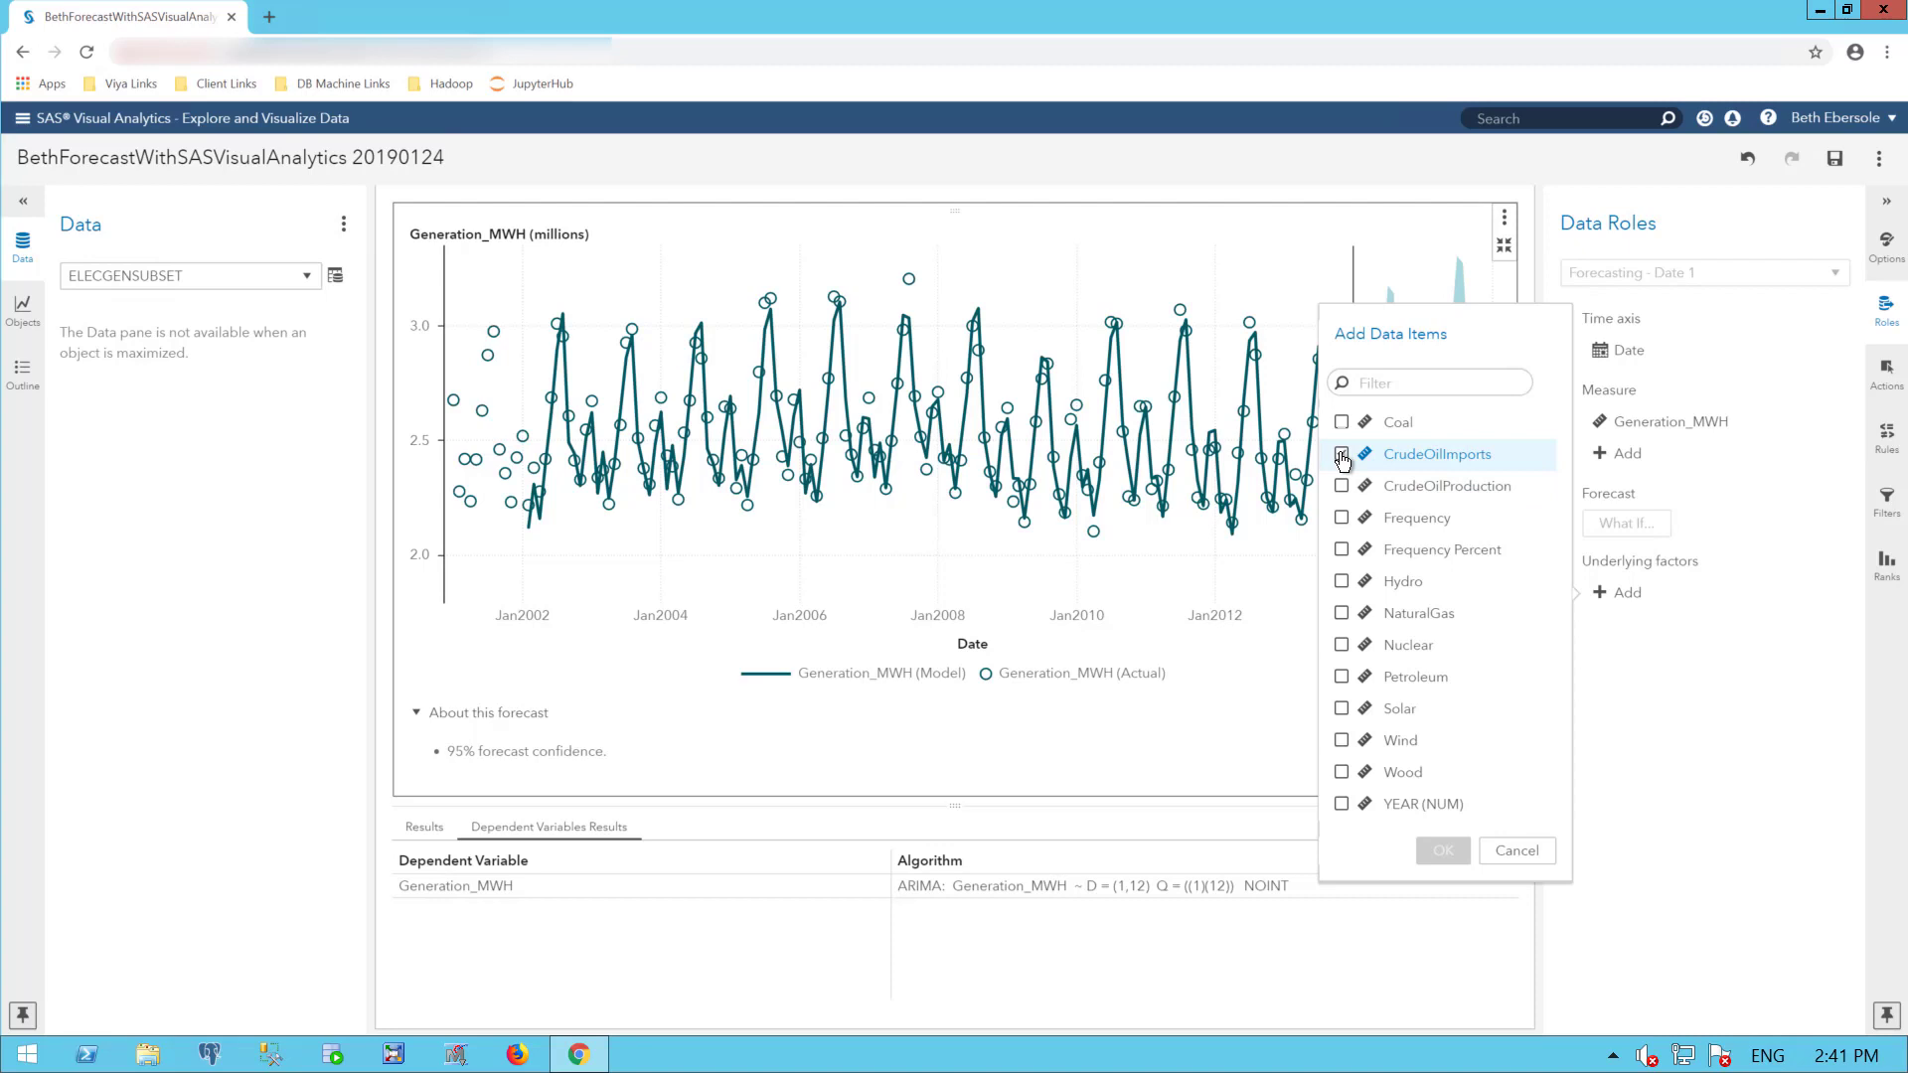
{"action": "left_click", "coordinate": [1342, 487]}
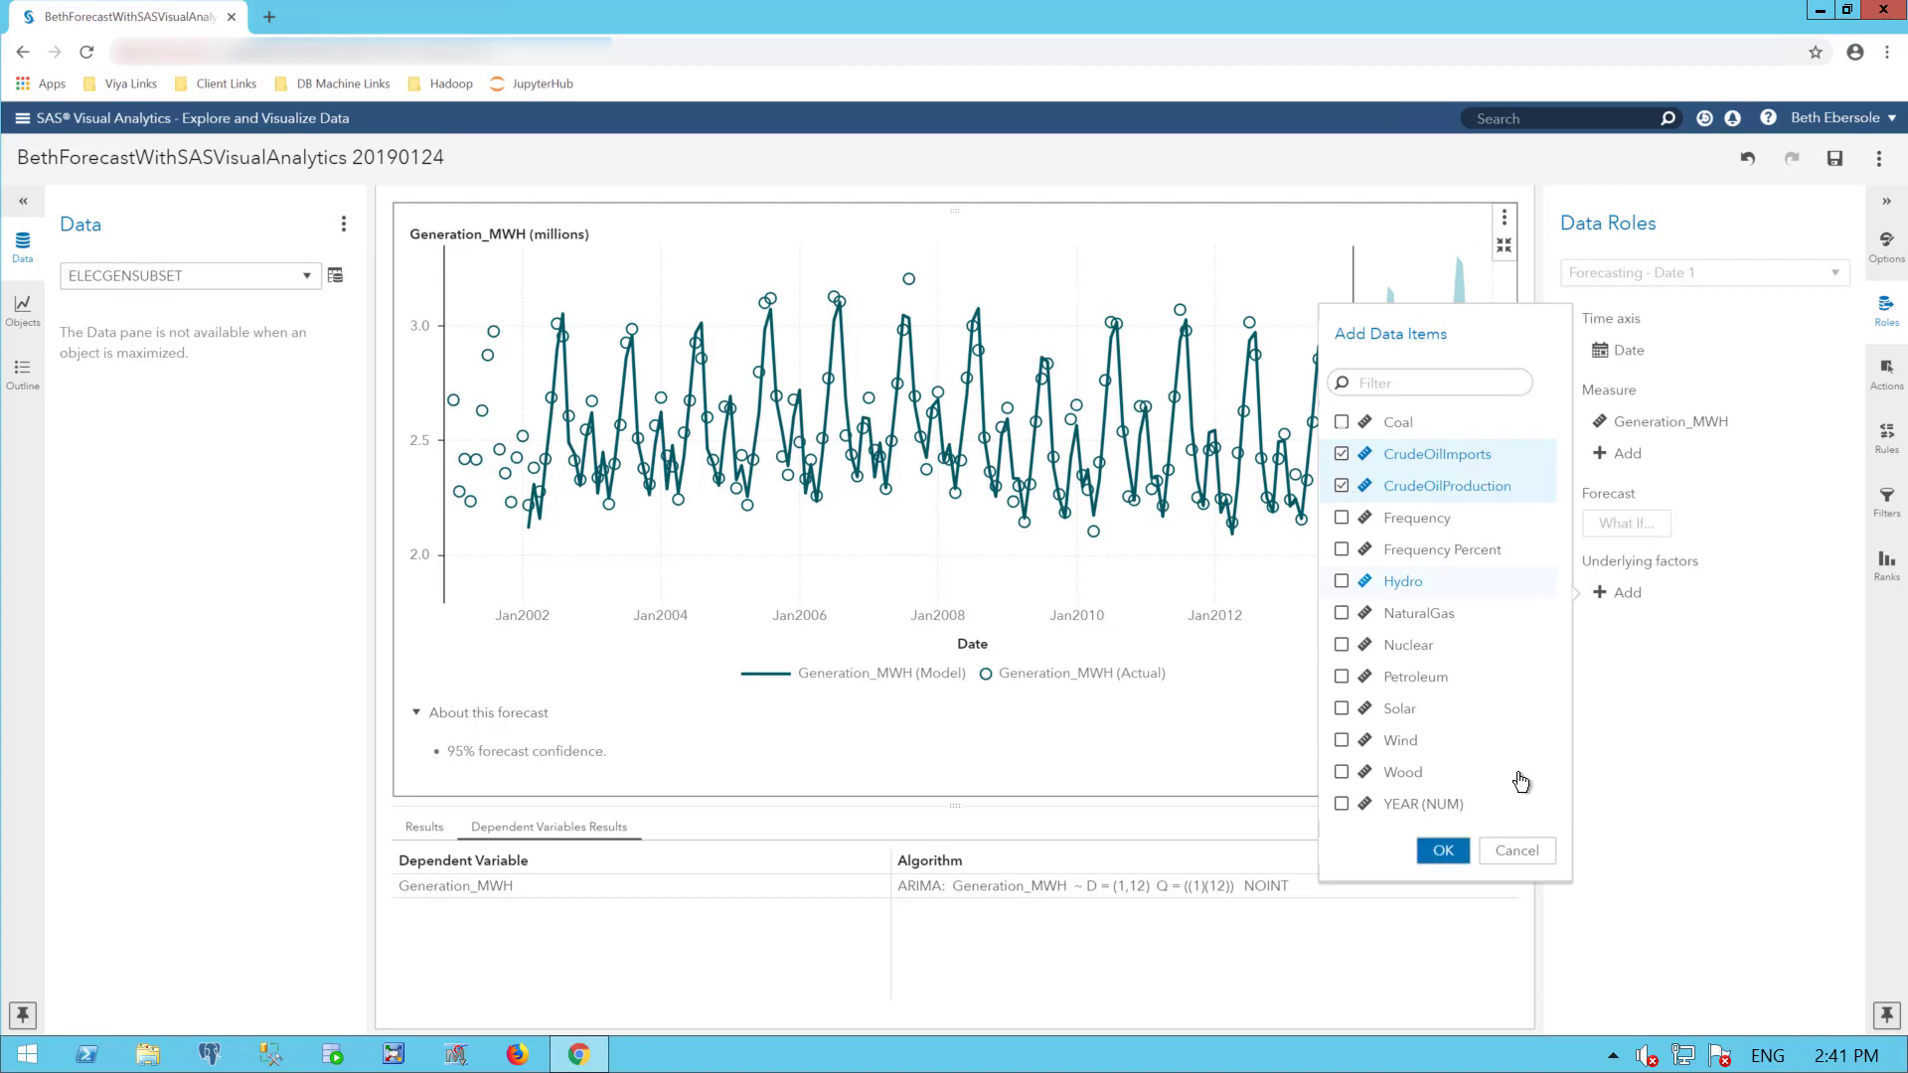
{"action": "left_click", "coordinate": [1444, 851]}
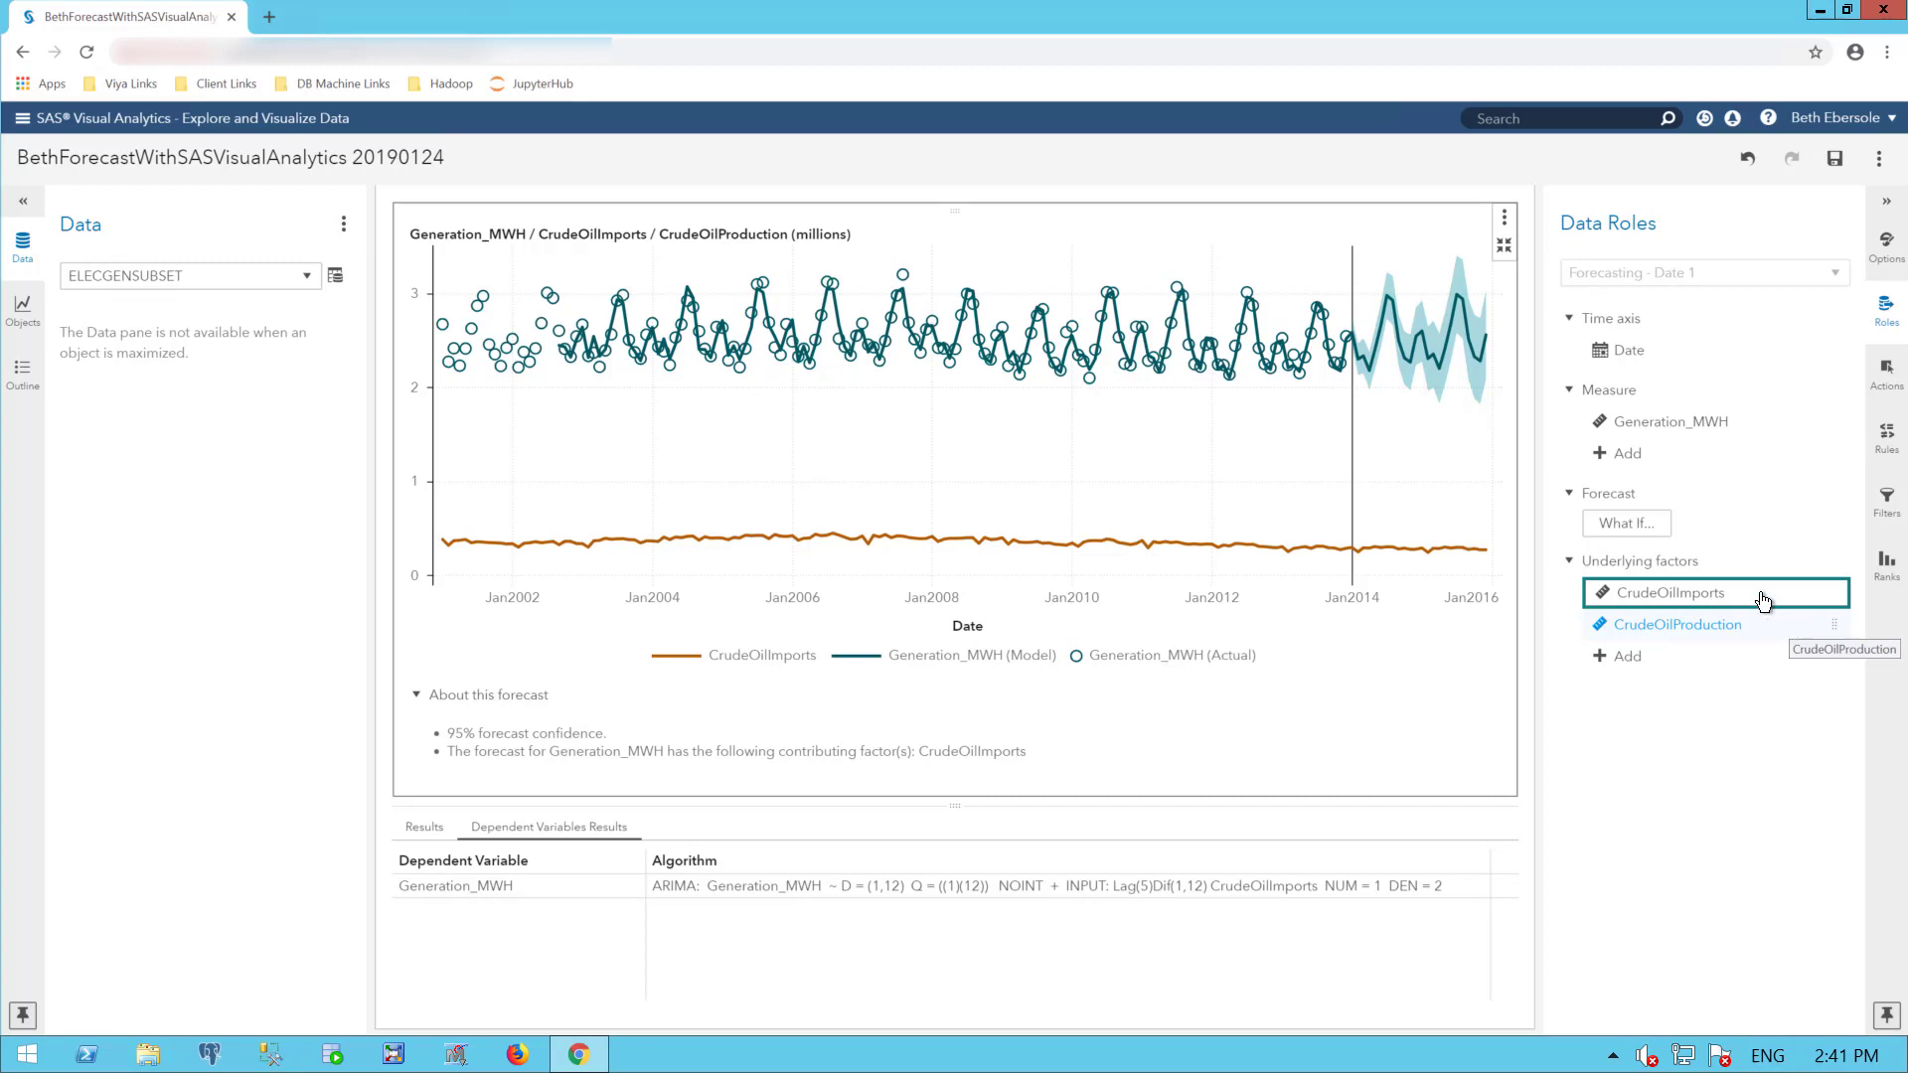
Goal-seek by raising the Aug2014 Generation_MWH forecast point, apply it, and close What If
{"action": "left_click", "coordinate": [1627, 523]}
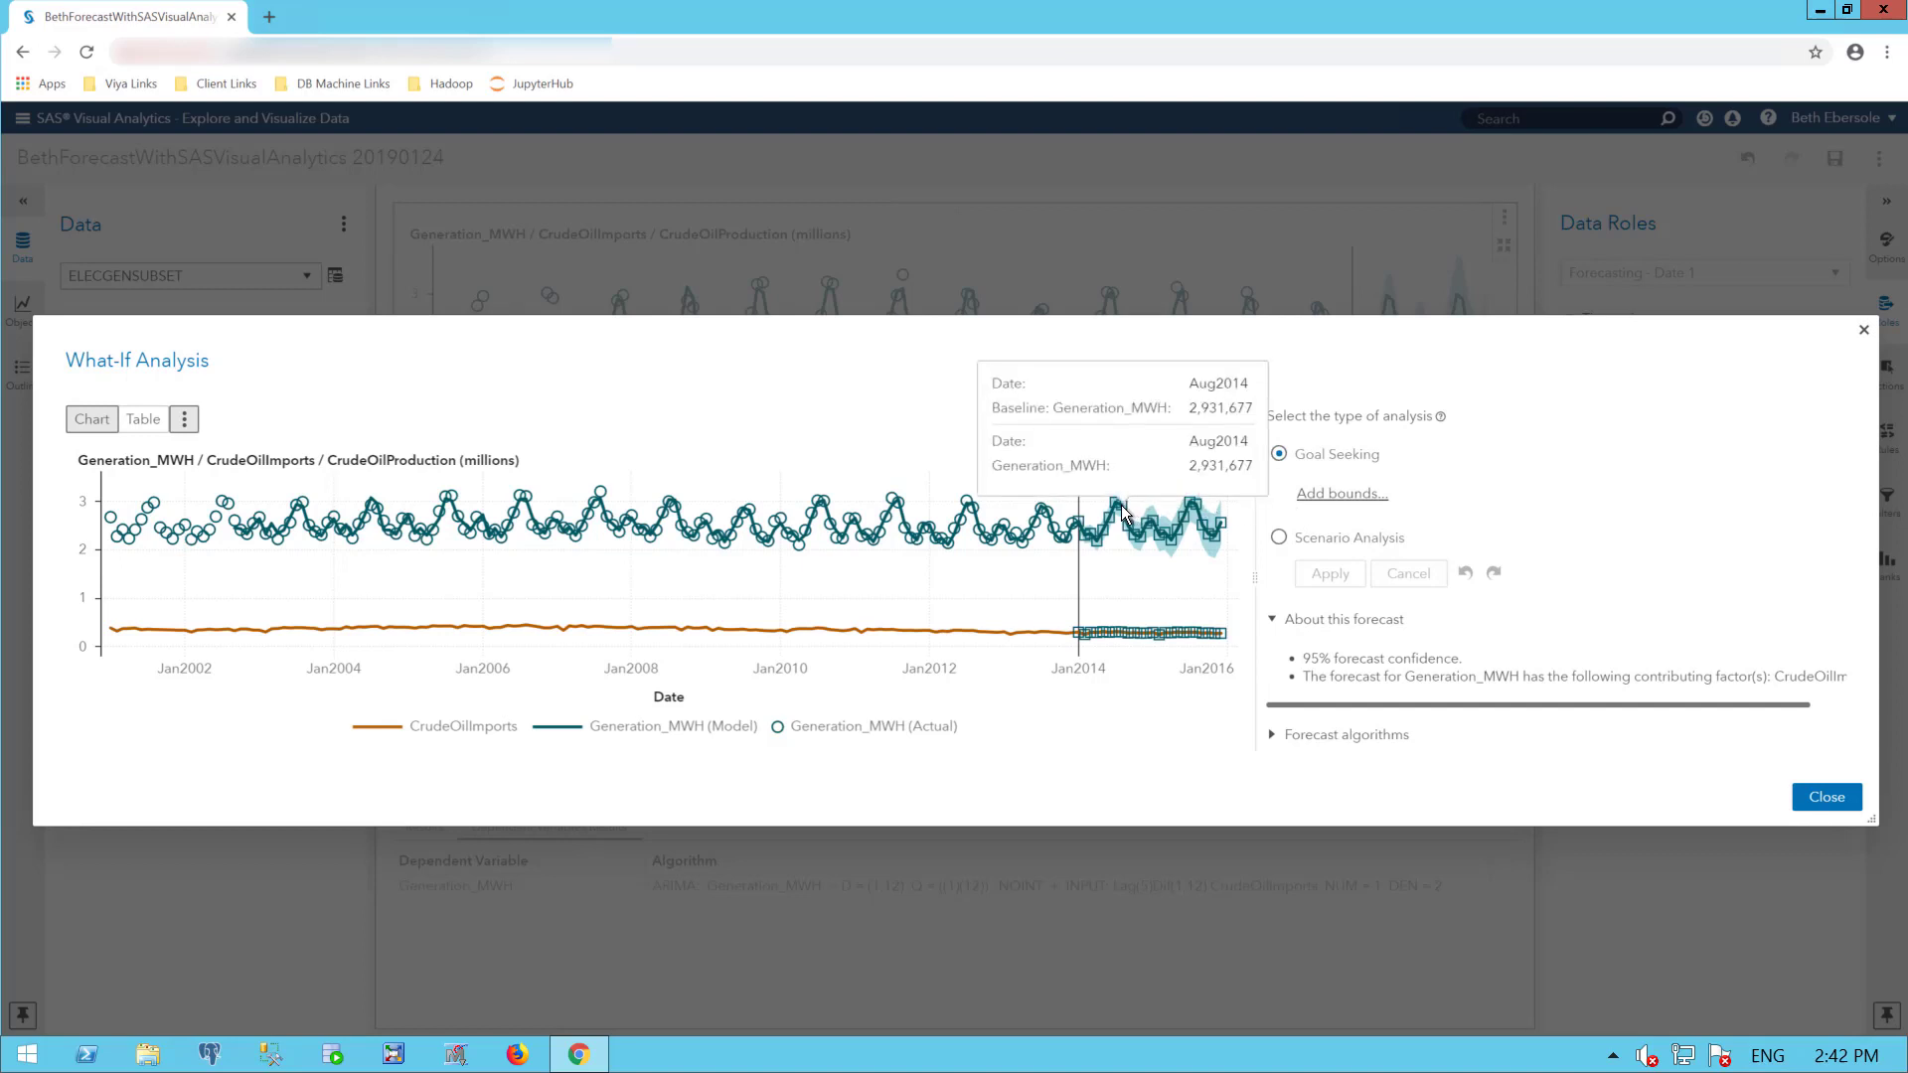
{"action": "left_click_drag", "start_coordinate": [1121, 497], "coordinate": [1120, 483]}
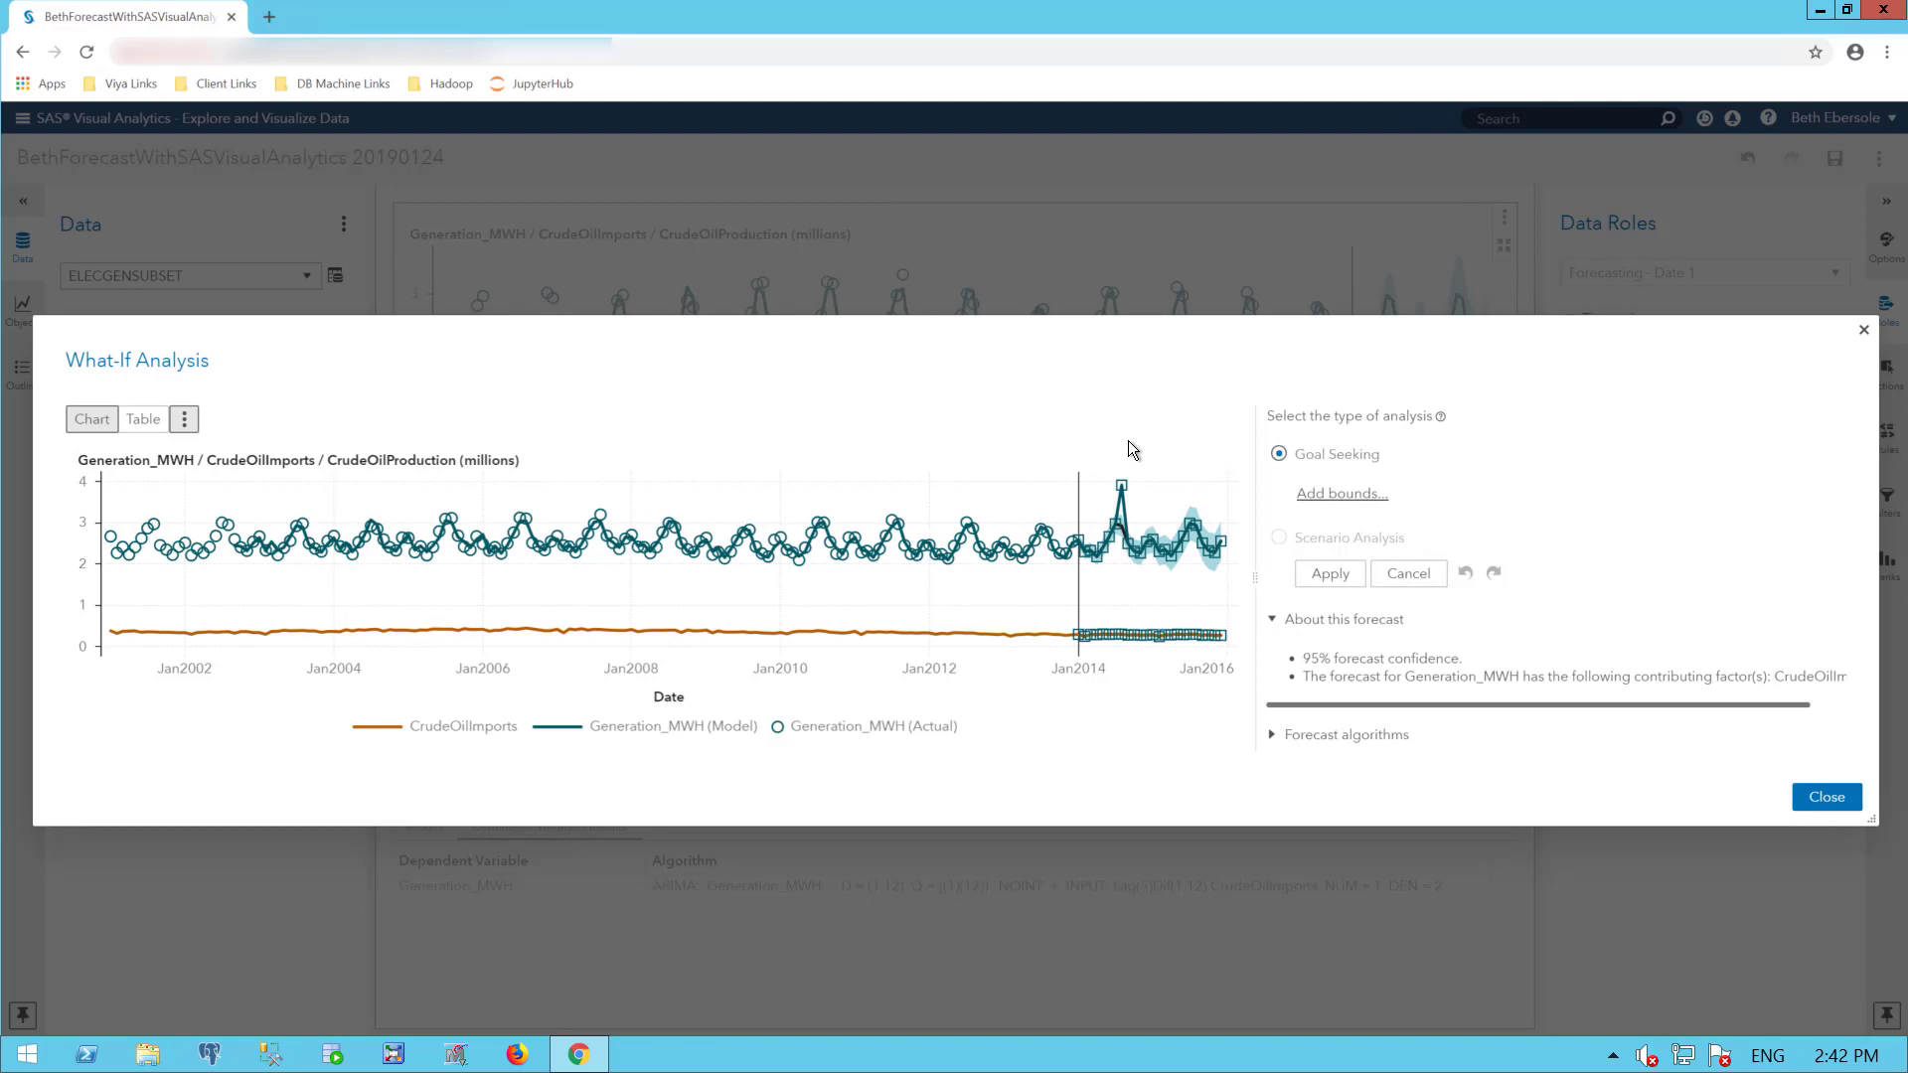
{"action": "left_click", "coordinate": [1321, 581]}
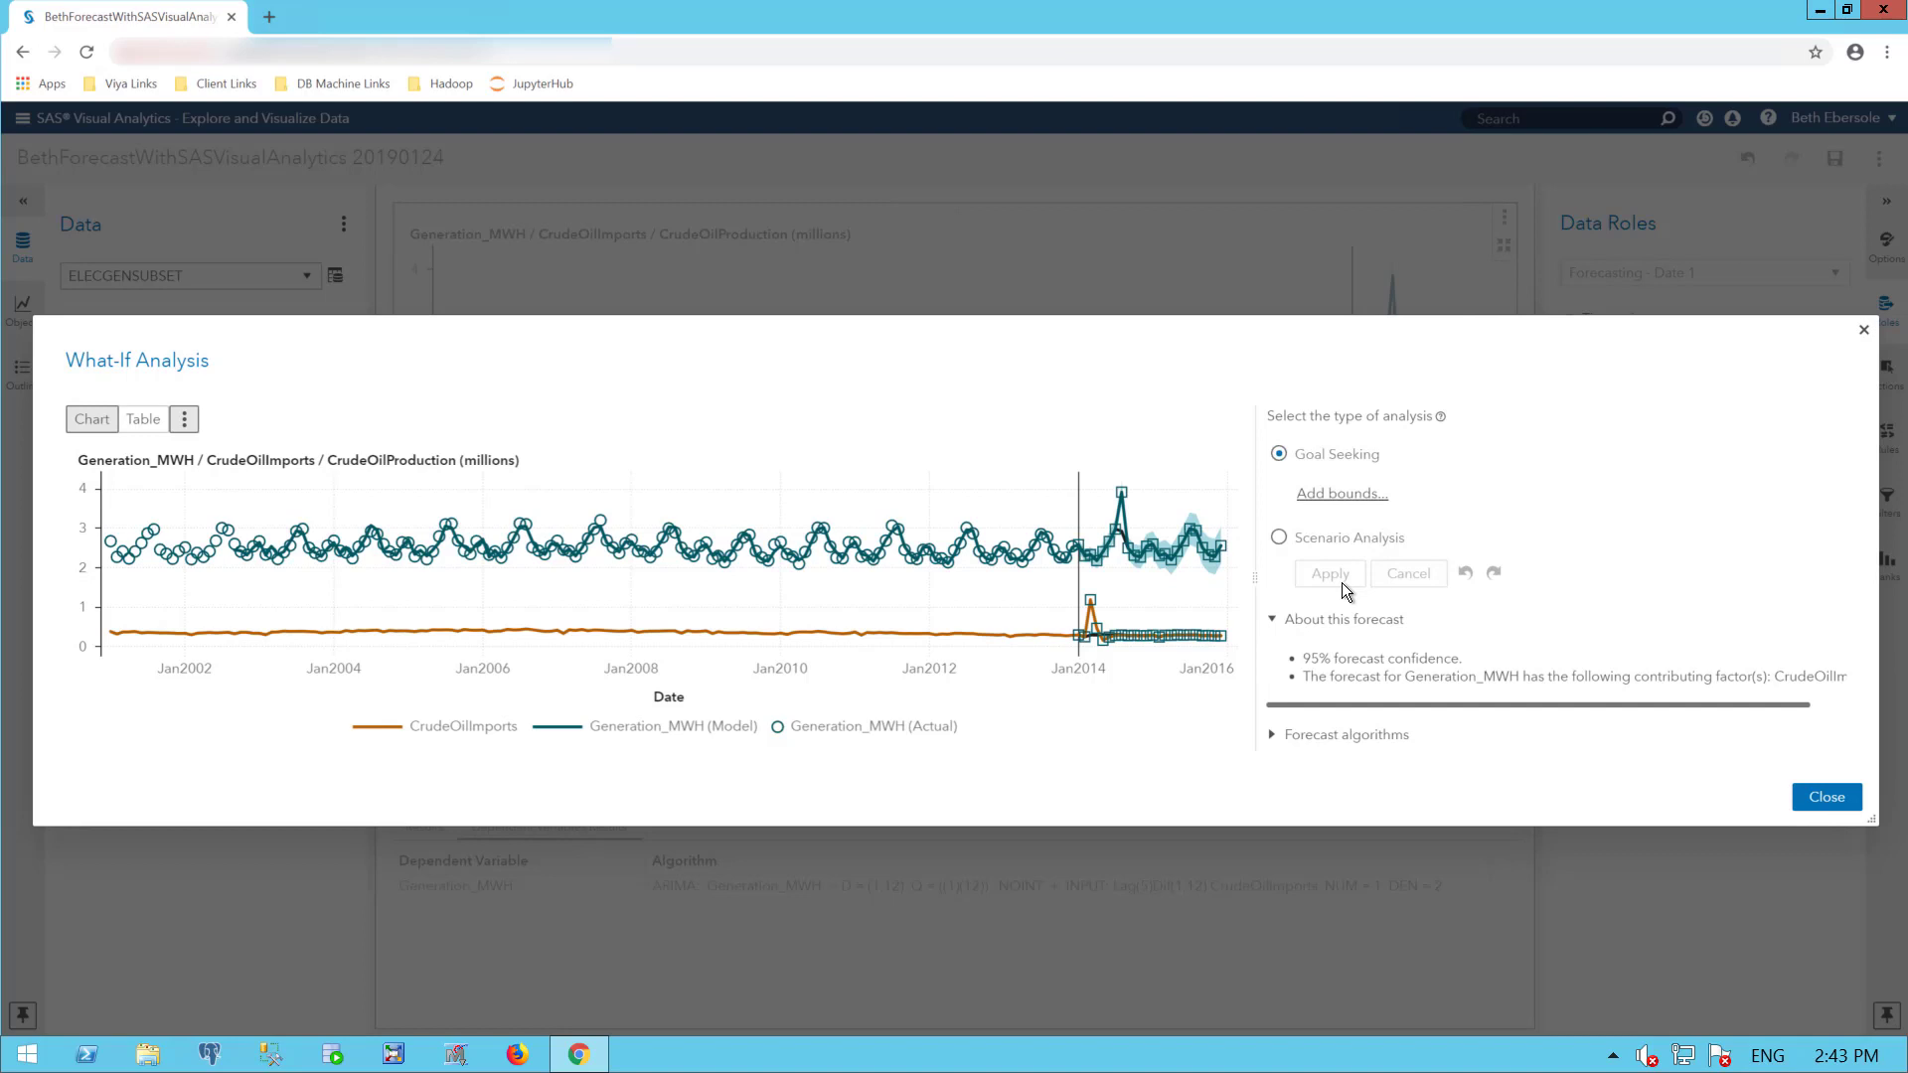
{"action": "left_click", "coordinate": [1826, 798]}
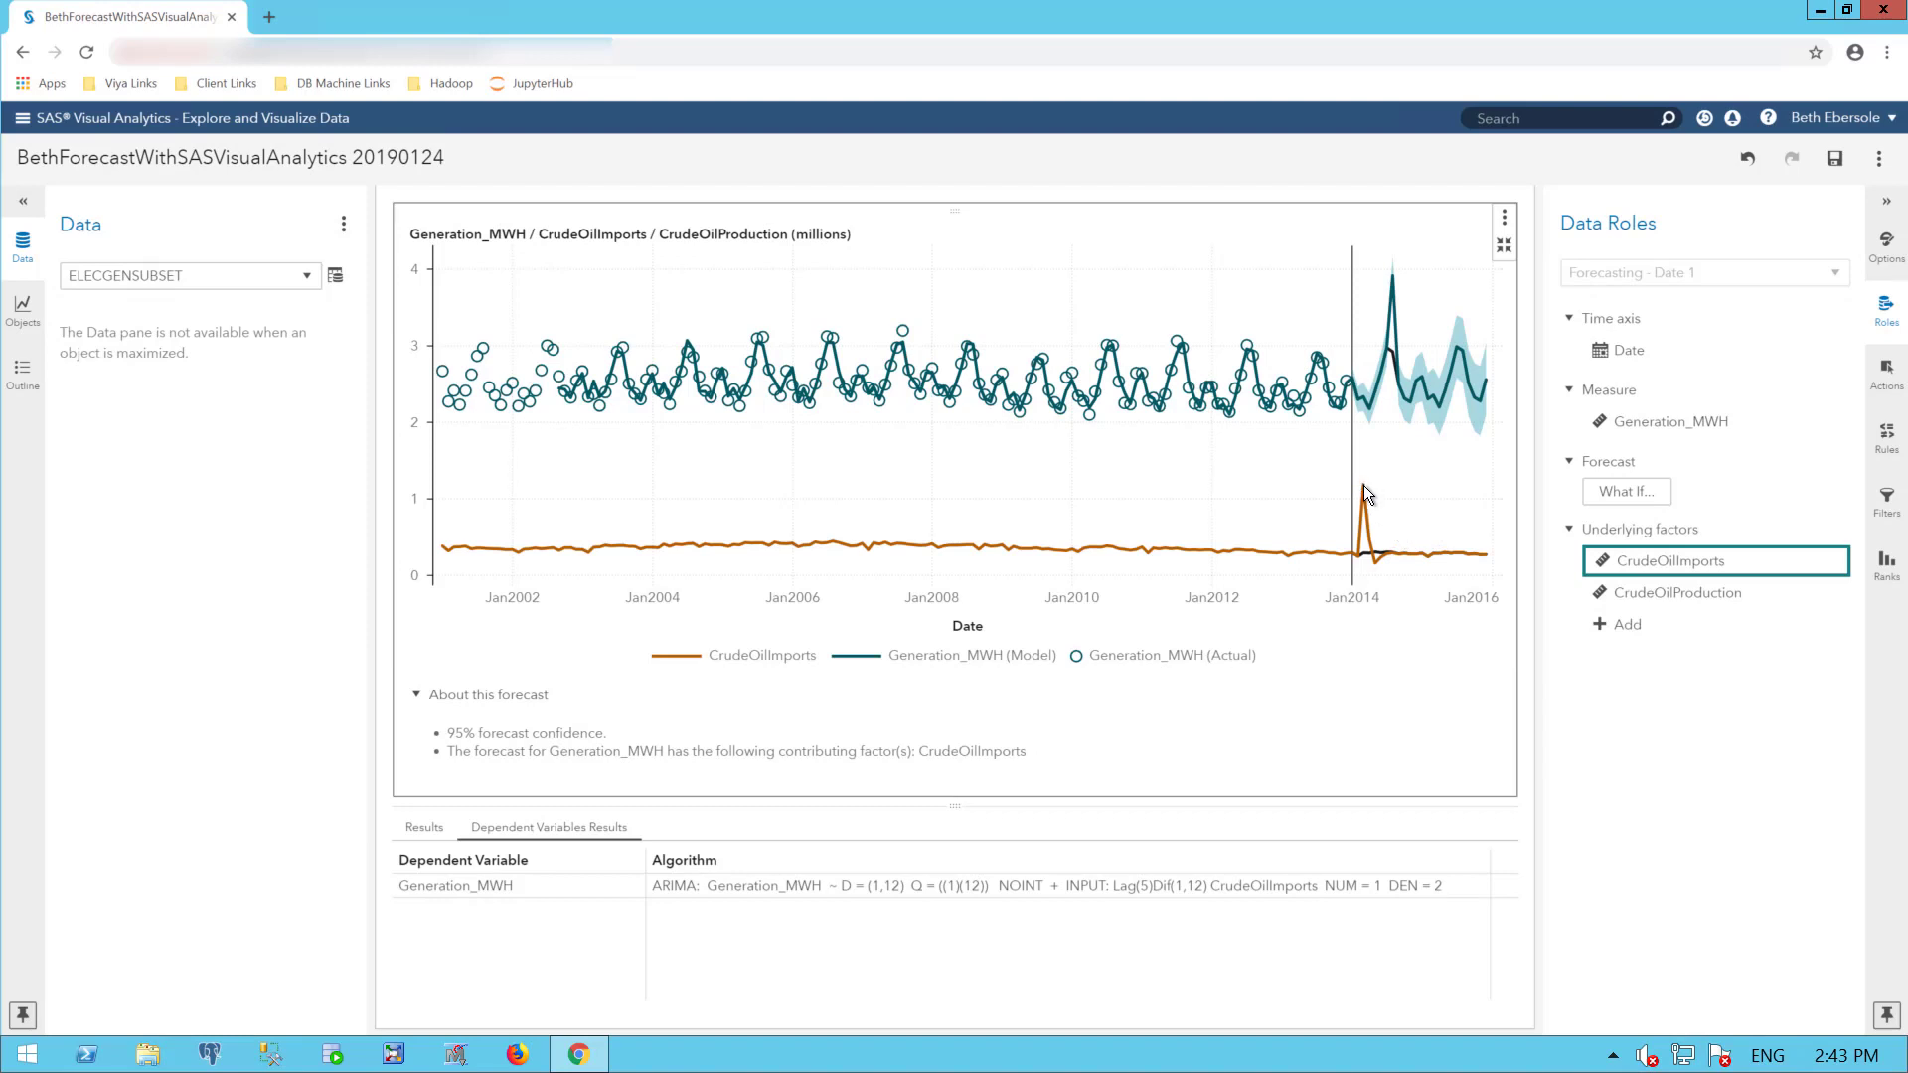
Undo twice to remove the goal-seeking CrudeOilImports spike from the forecast
{"action": "mouse_move", "coordinate": [1364, 489]}
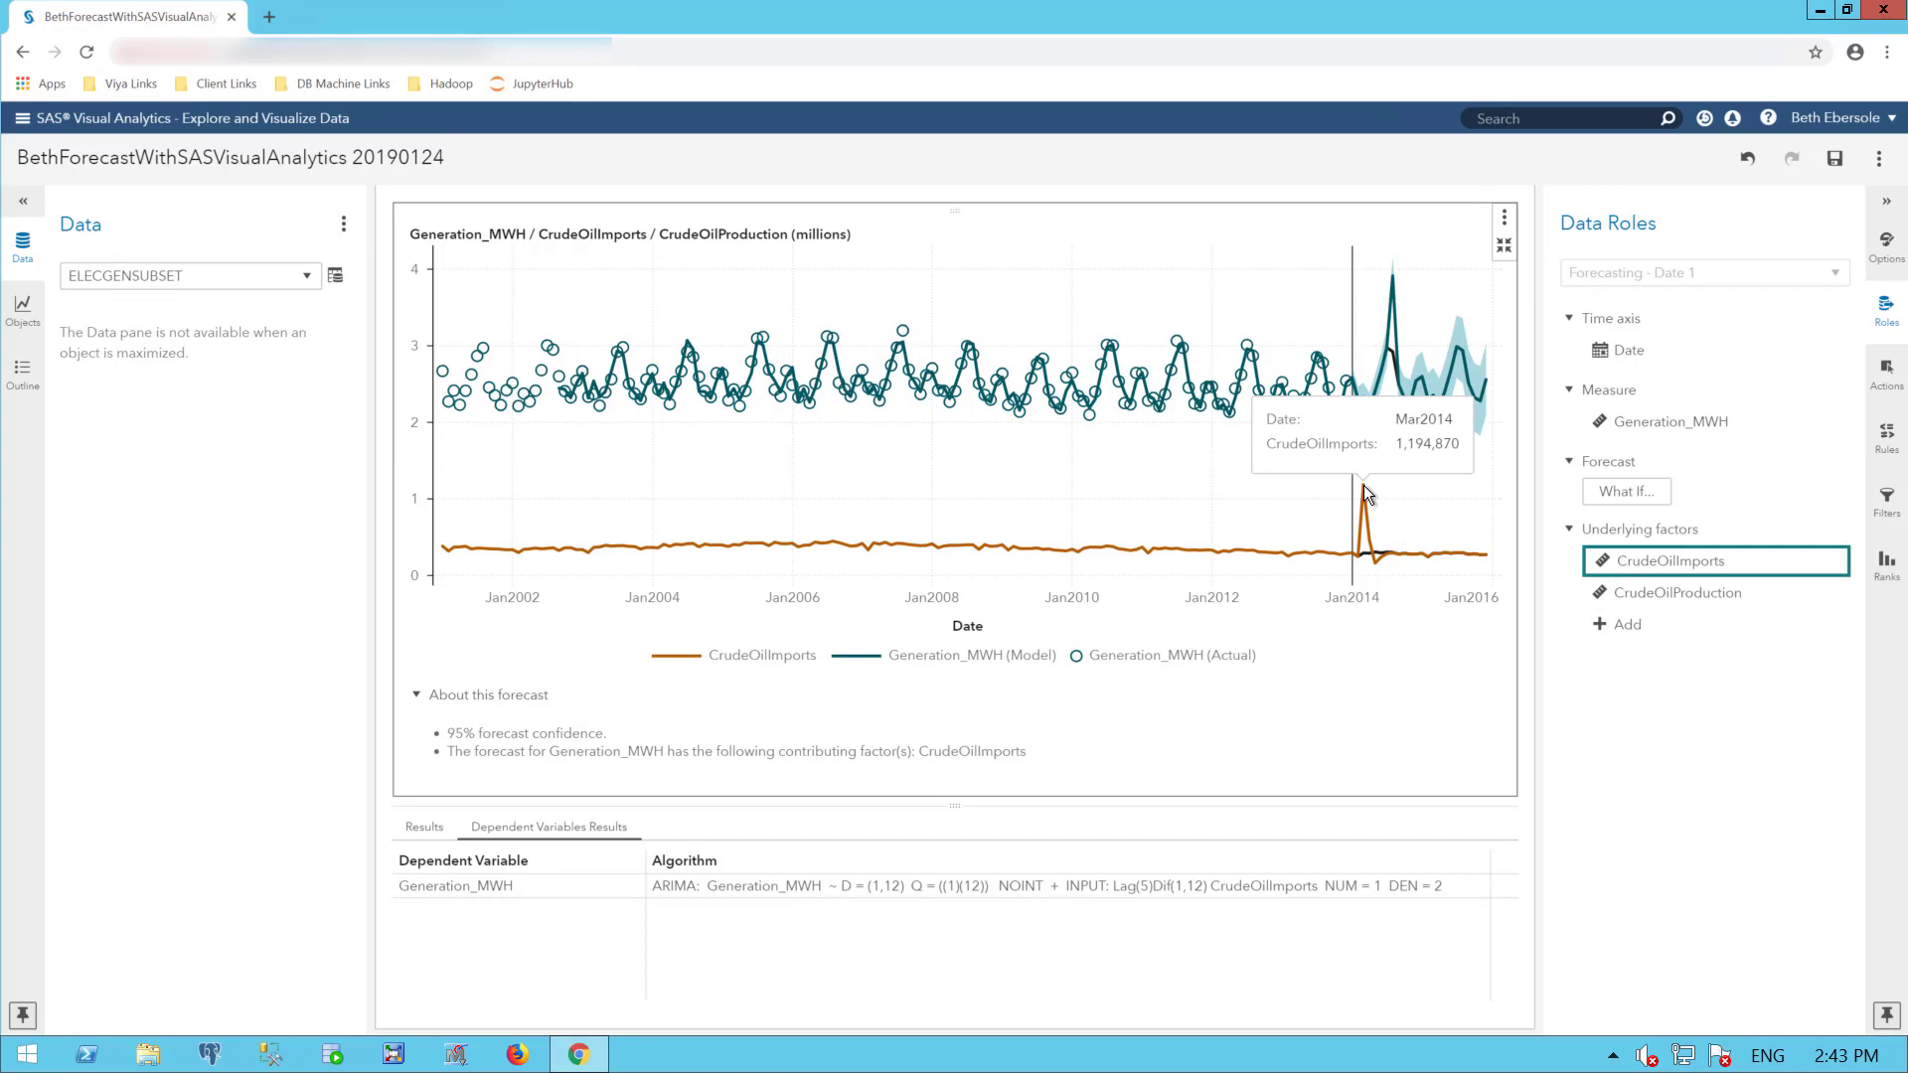
{"action": "left_click", "coordinate": [1749, 157]}
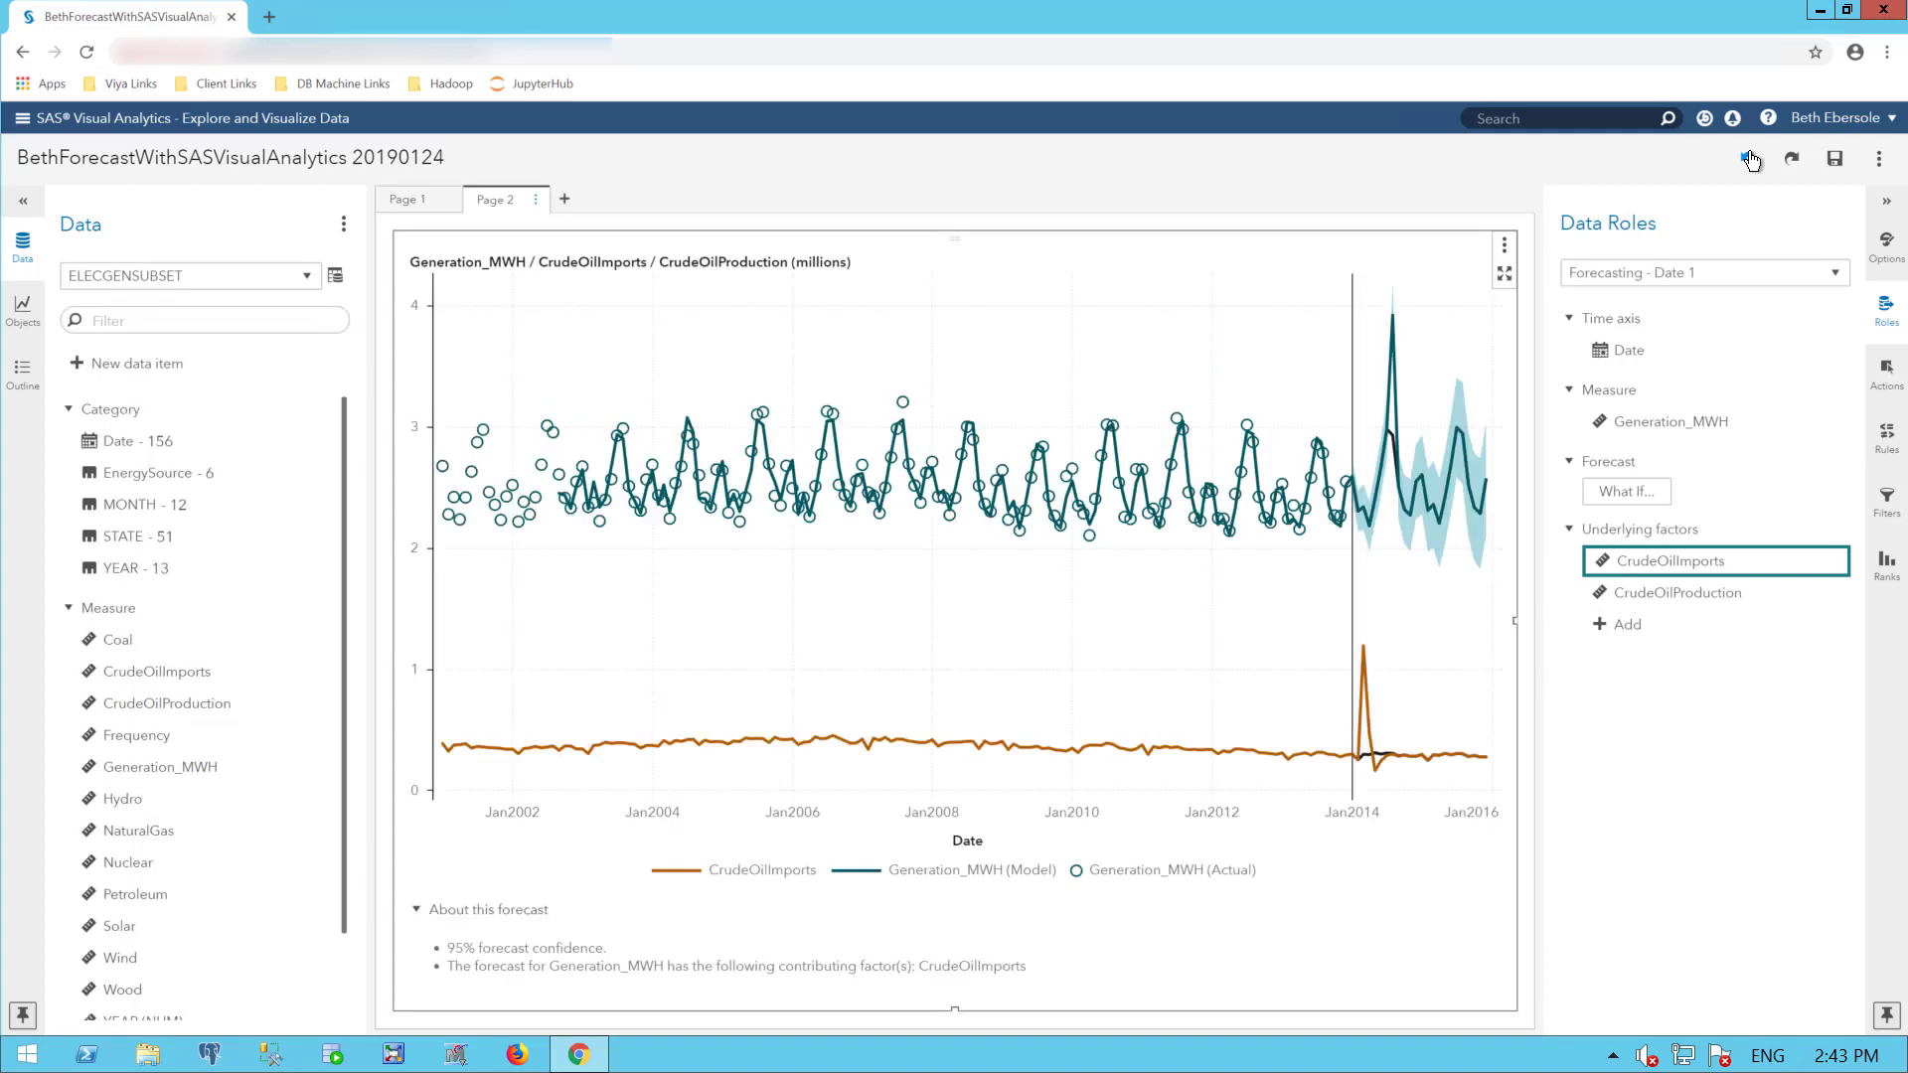
{"action": "left_click", "coordinate": [1749, 159]}
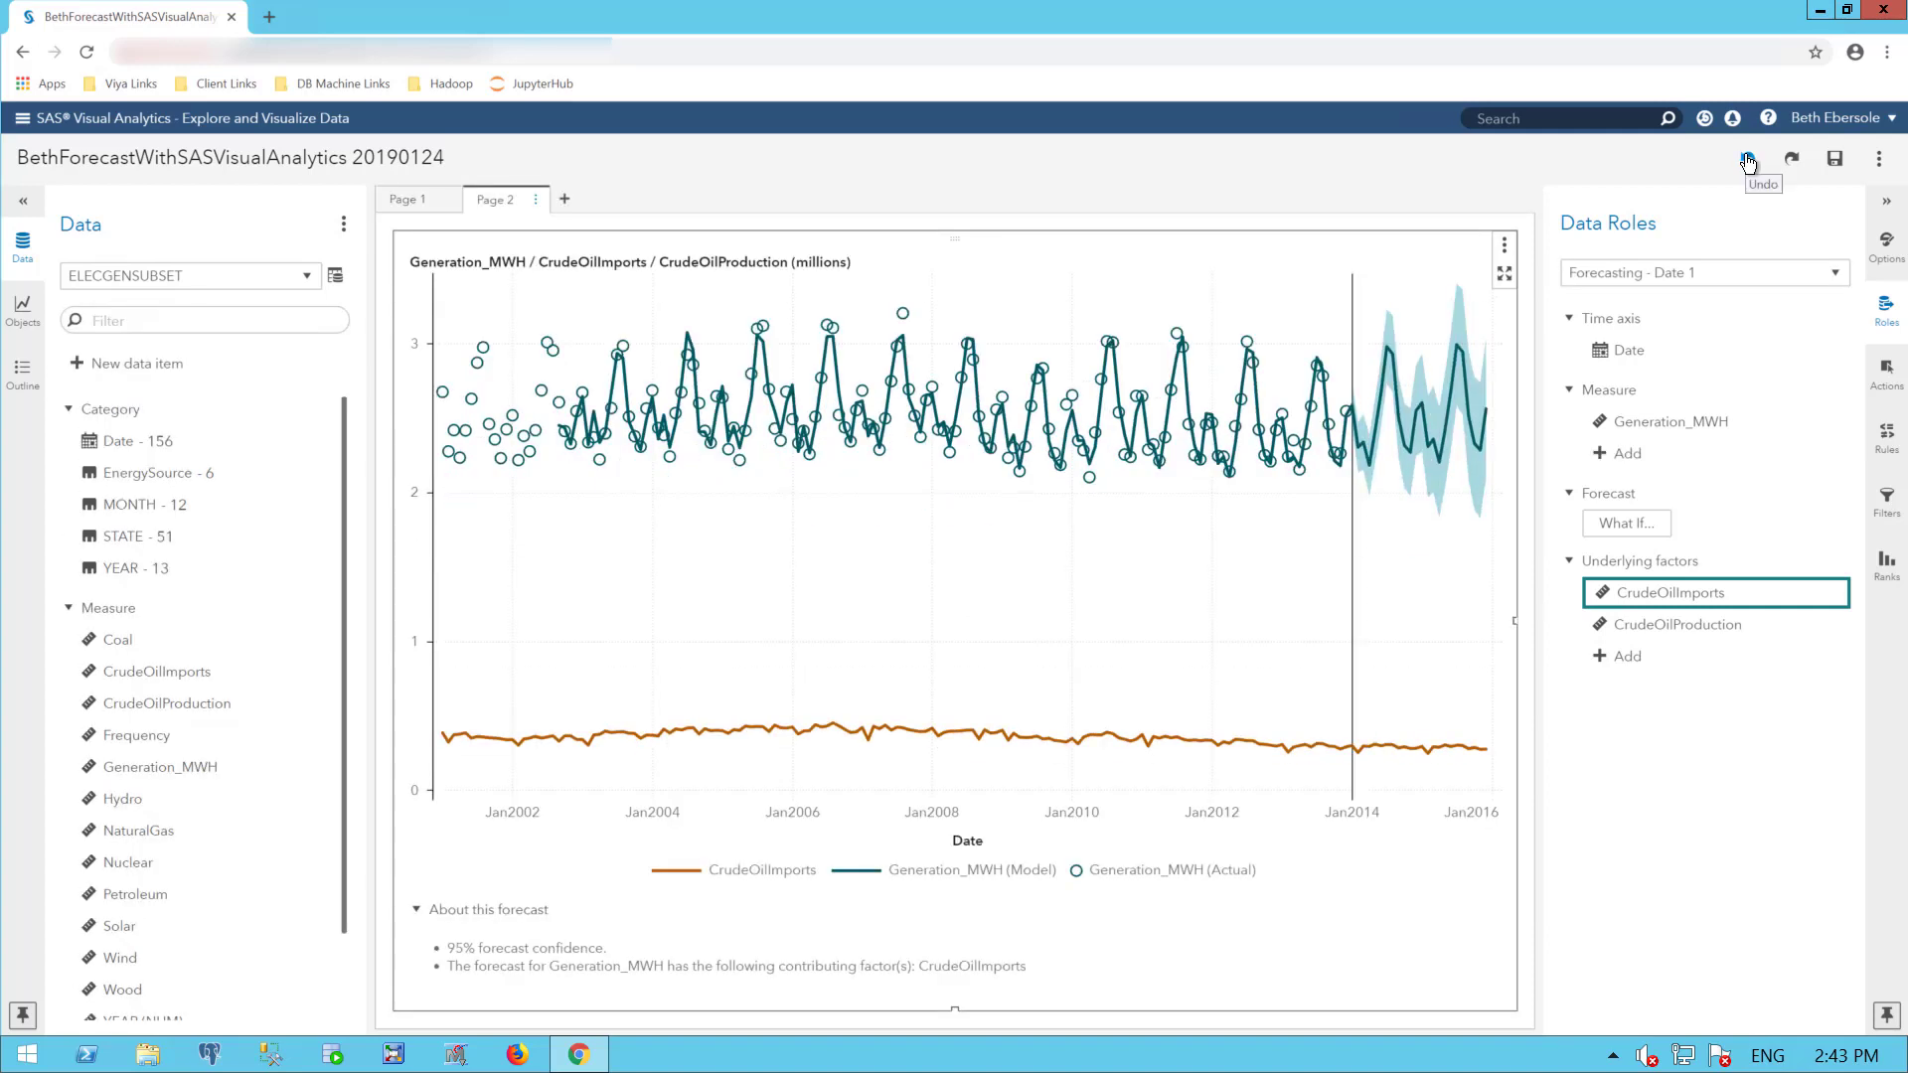
Run a Scenario Analysis raising the mid-2014 CrudeOilImports point to about 1.3, then apply and close
{"action": "left_click", "coordinate": [1630, 527]}
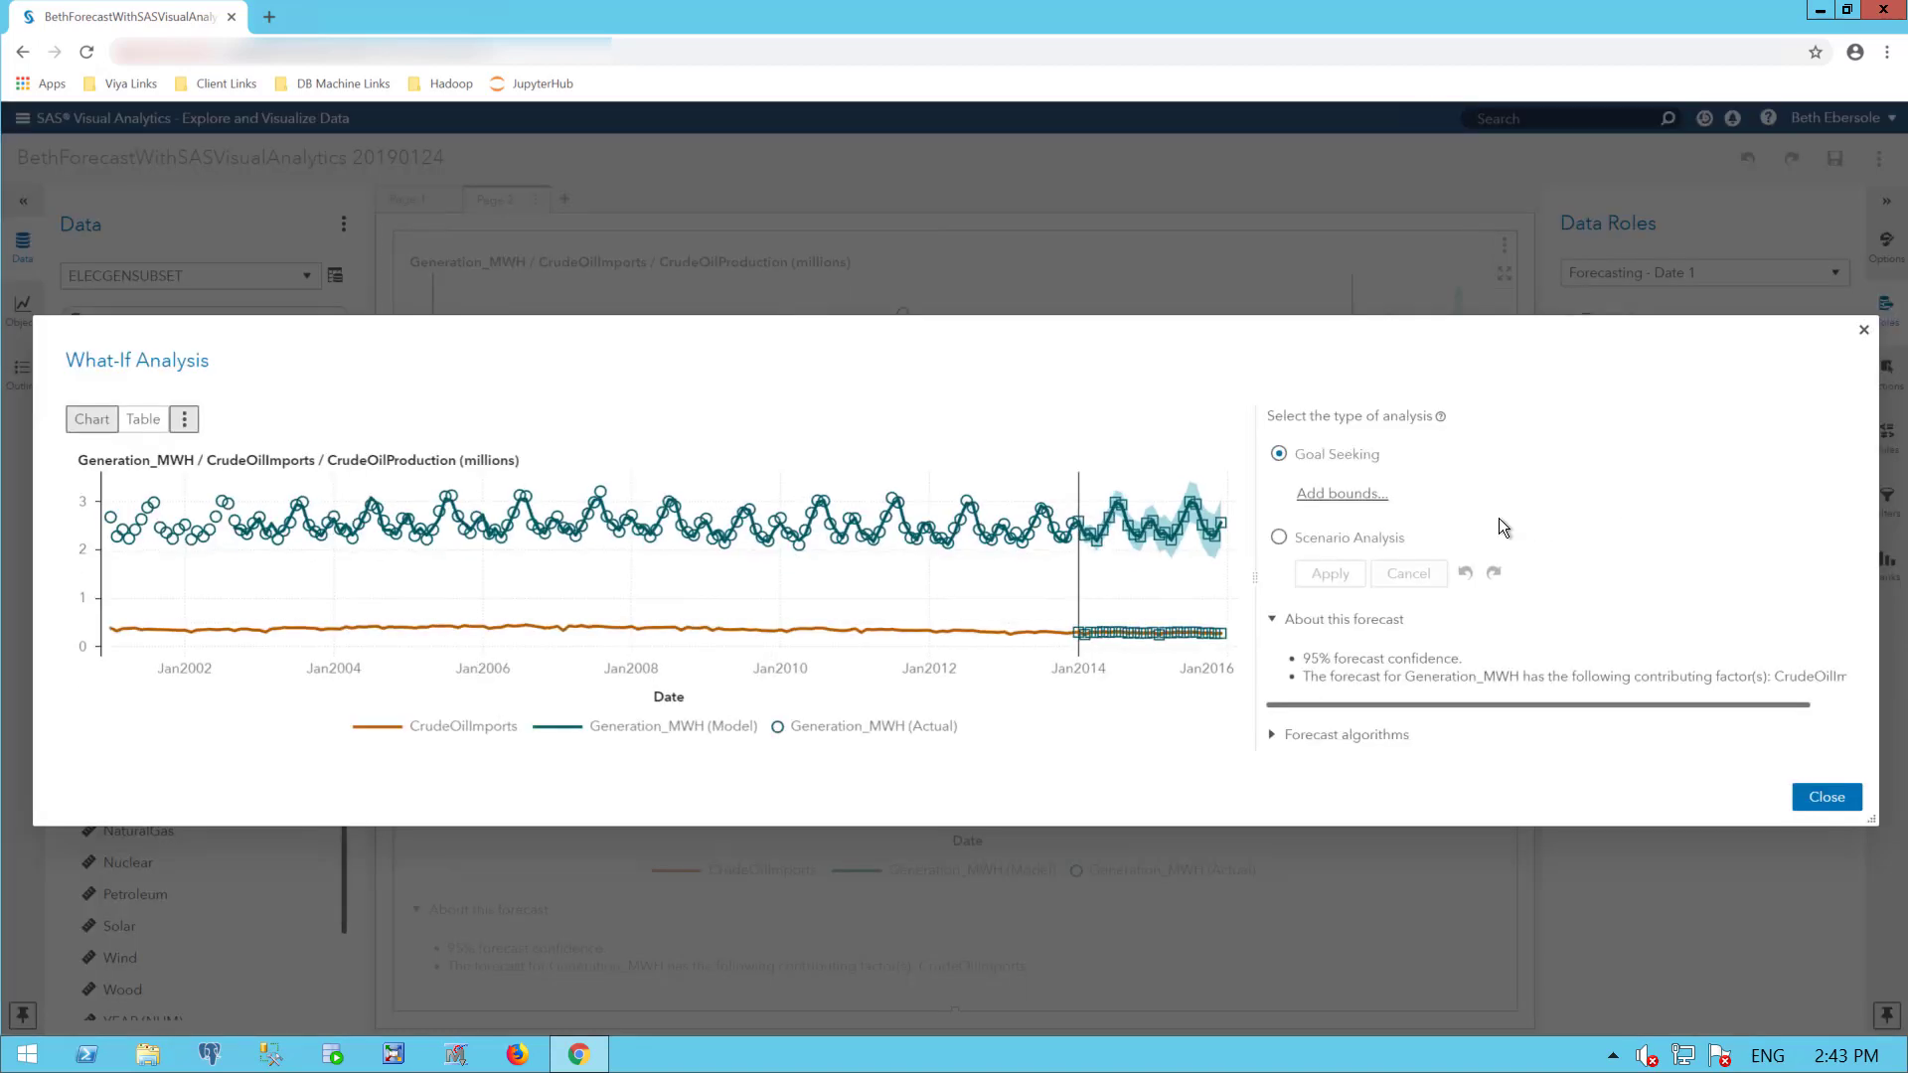
{"action": "left_click", "coordinate": [1279, 540]}
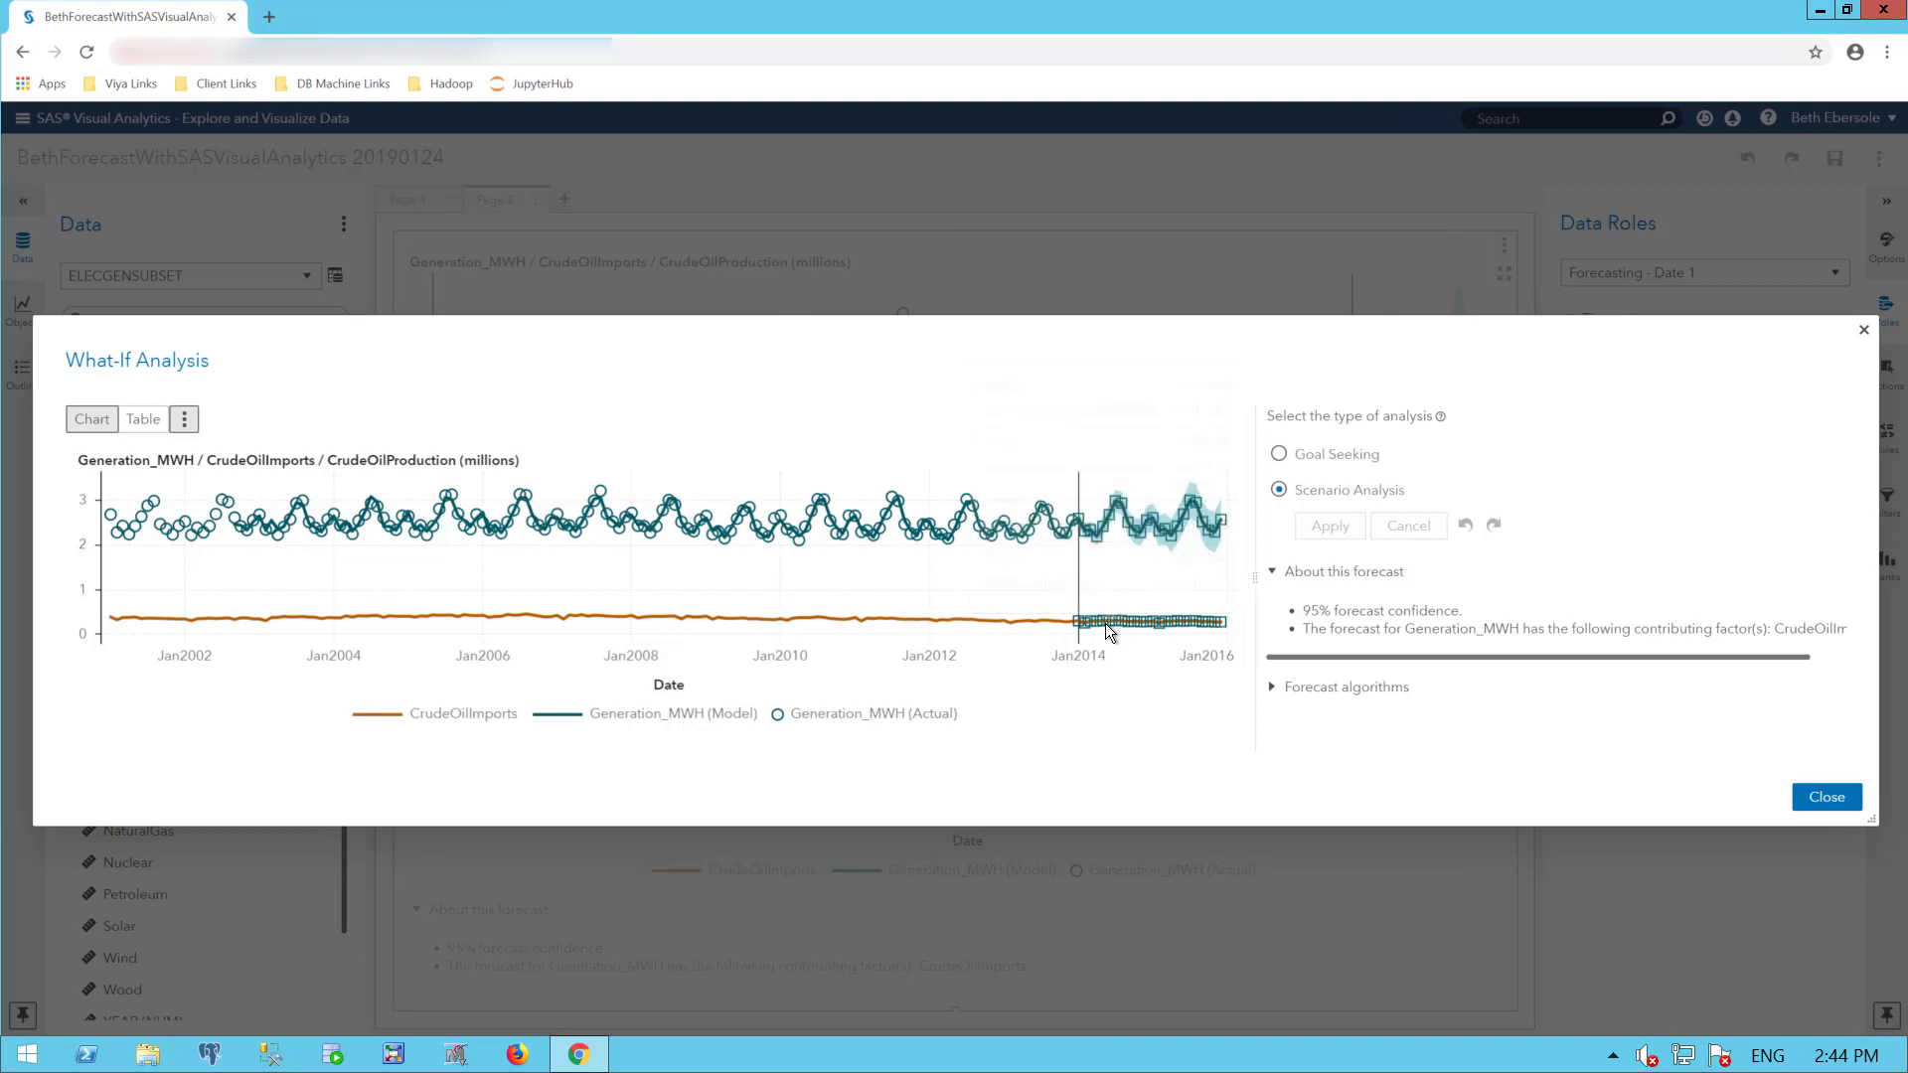
{"action": "left_click_drag", "start_coordinate": [1111, 584], "coordinate": [1137, 444]}
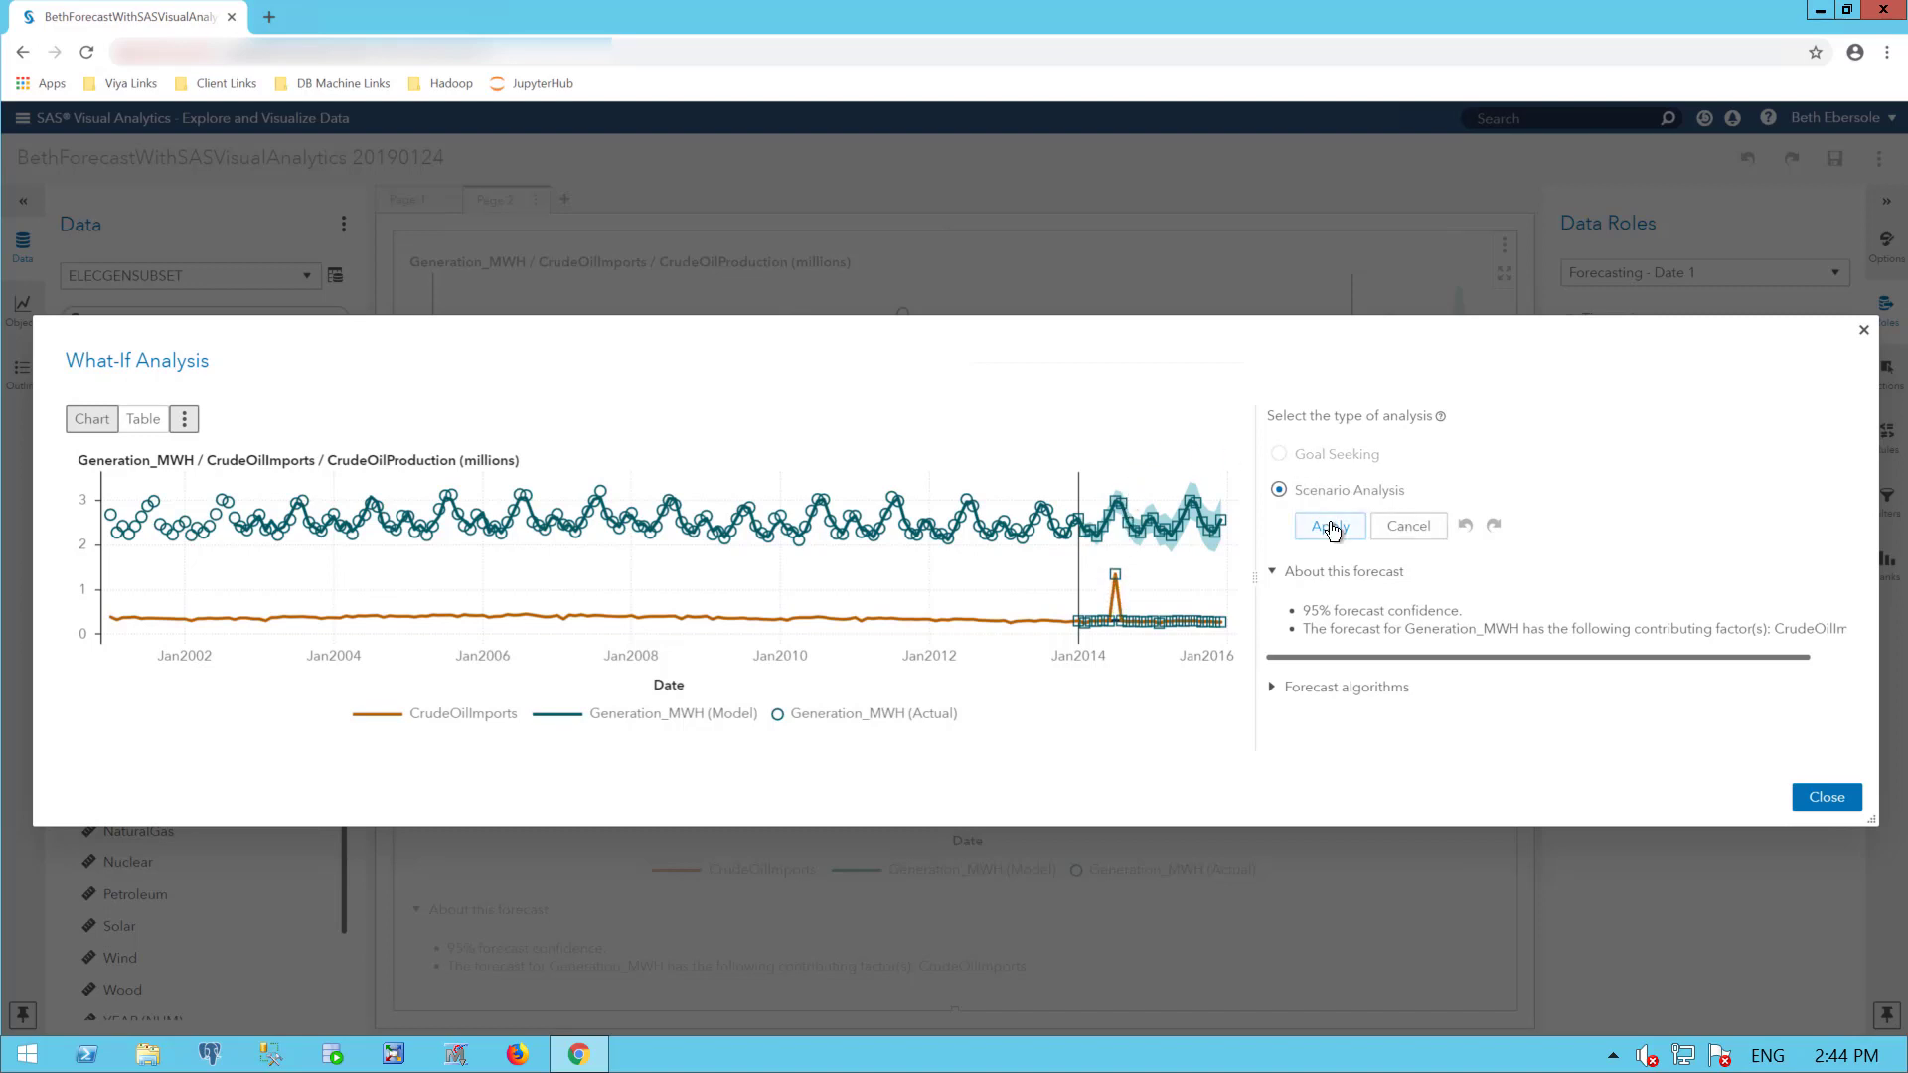
{"action": "left_click", "coordinate": [1332, 528]}
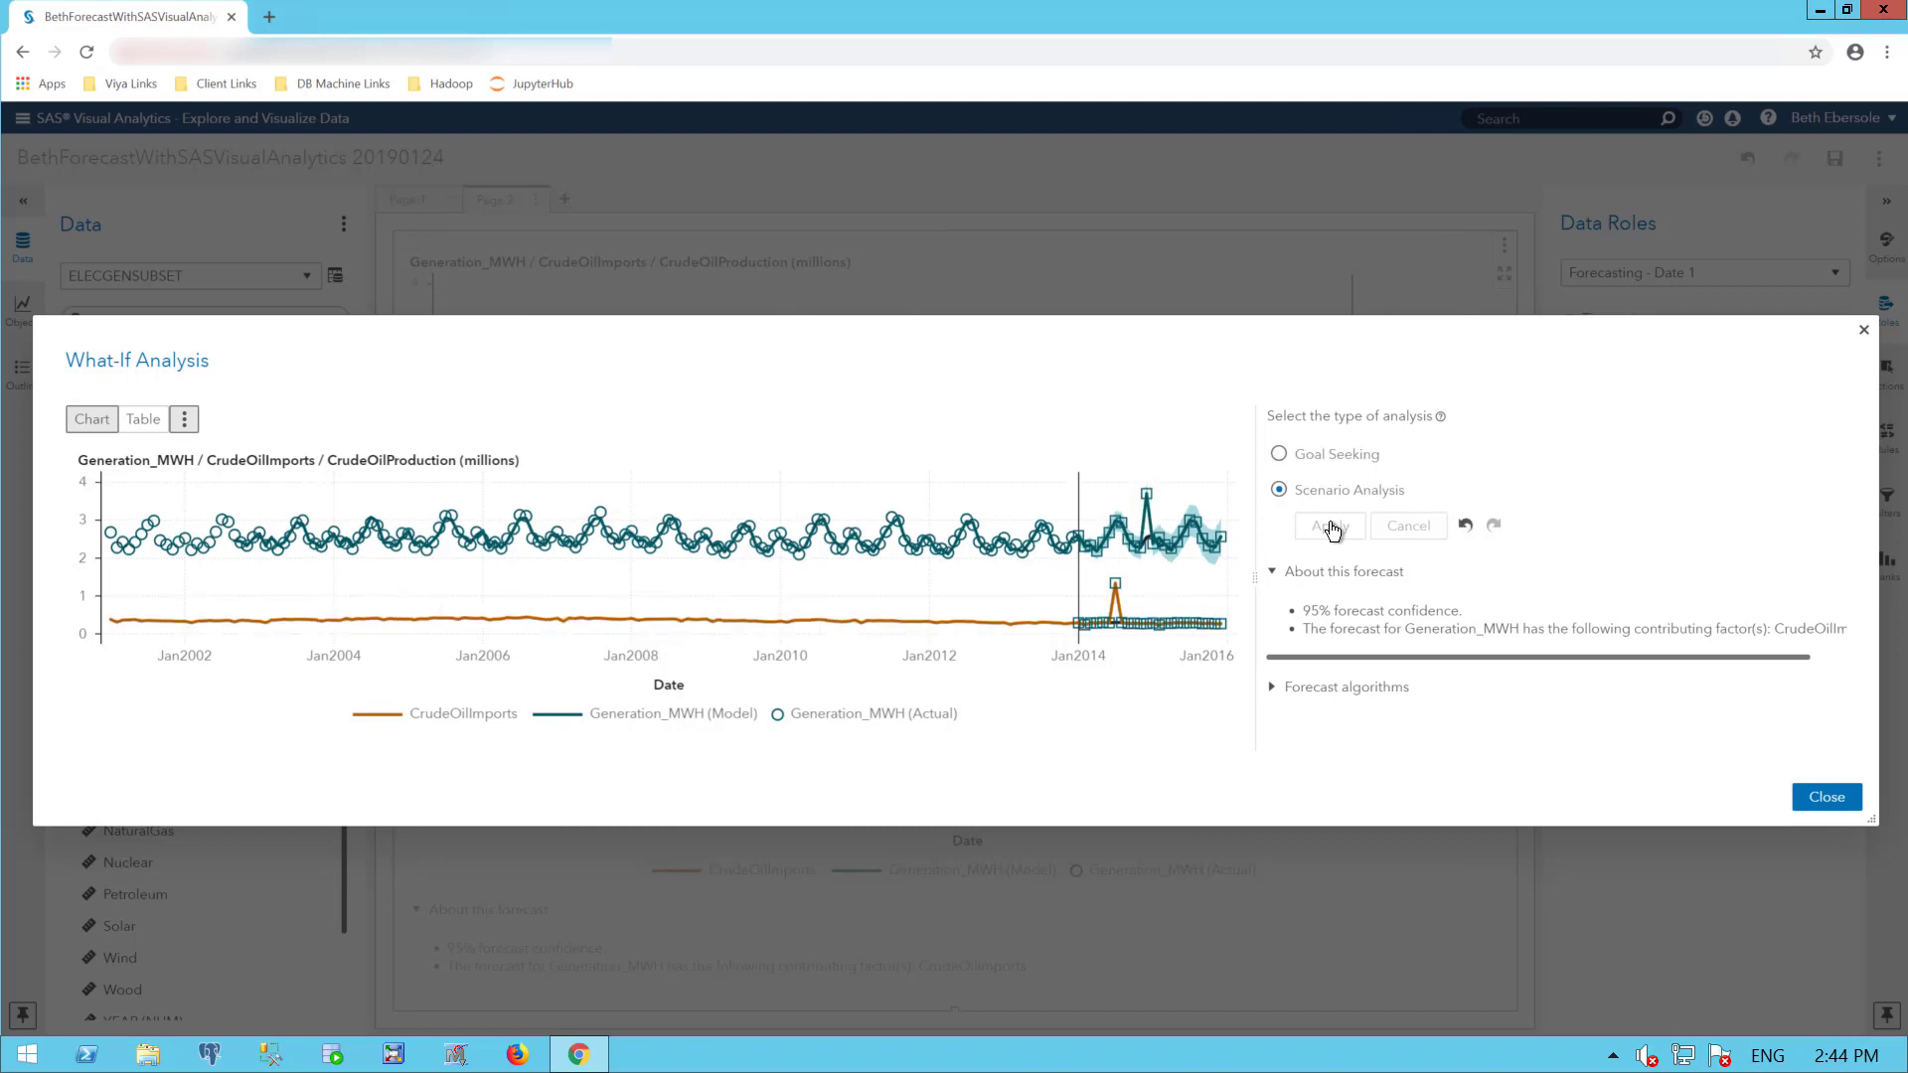
{"action": "left_click", "coordinate": [1821, 797]}
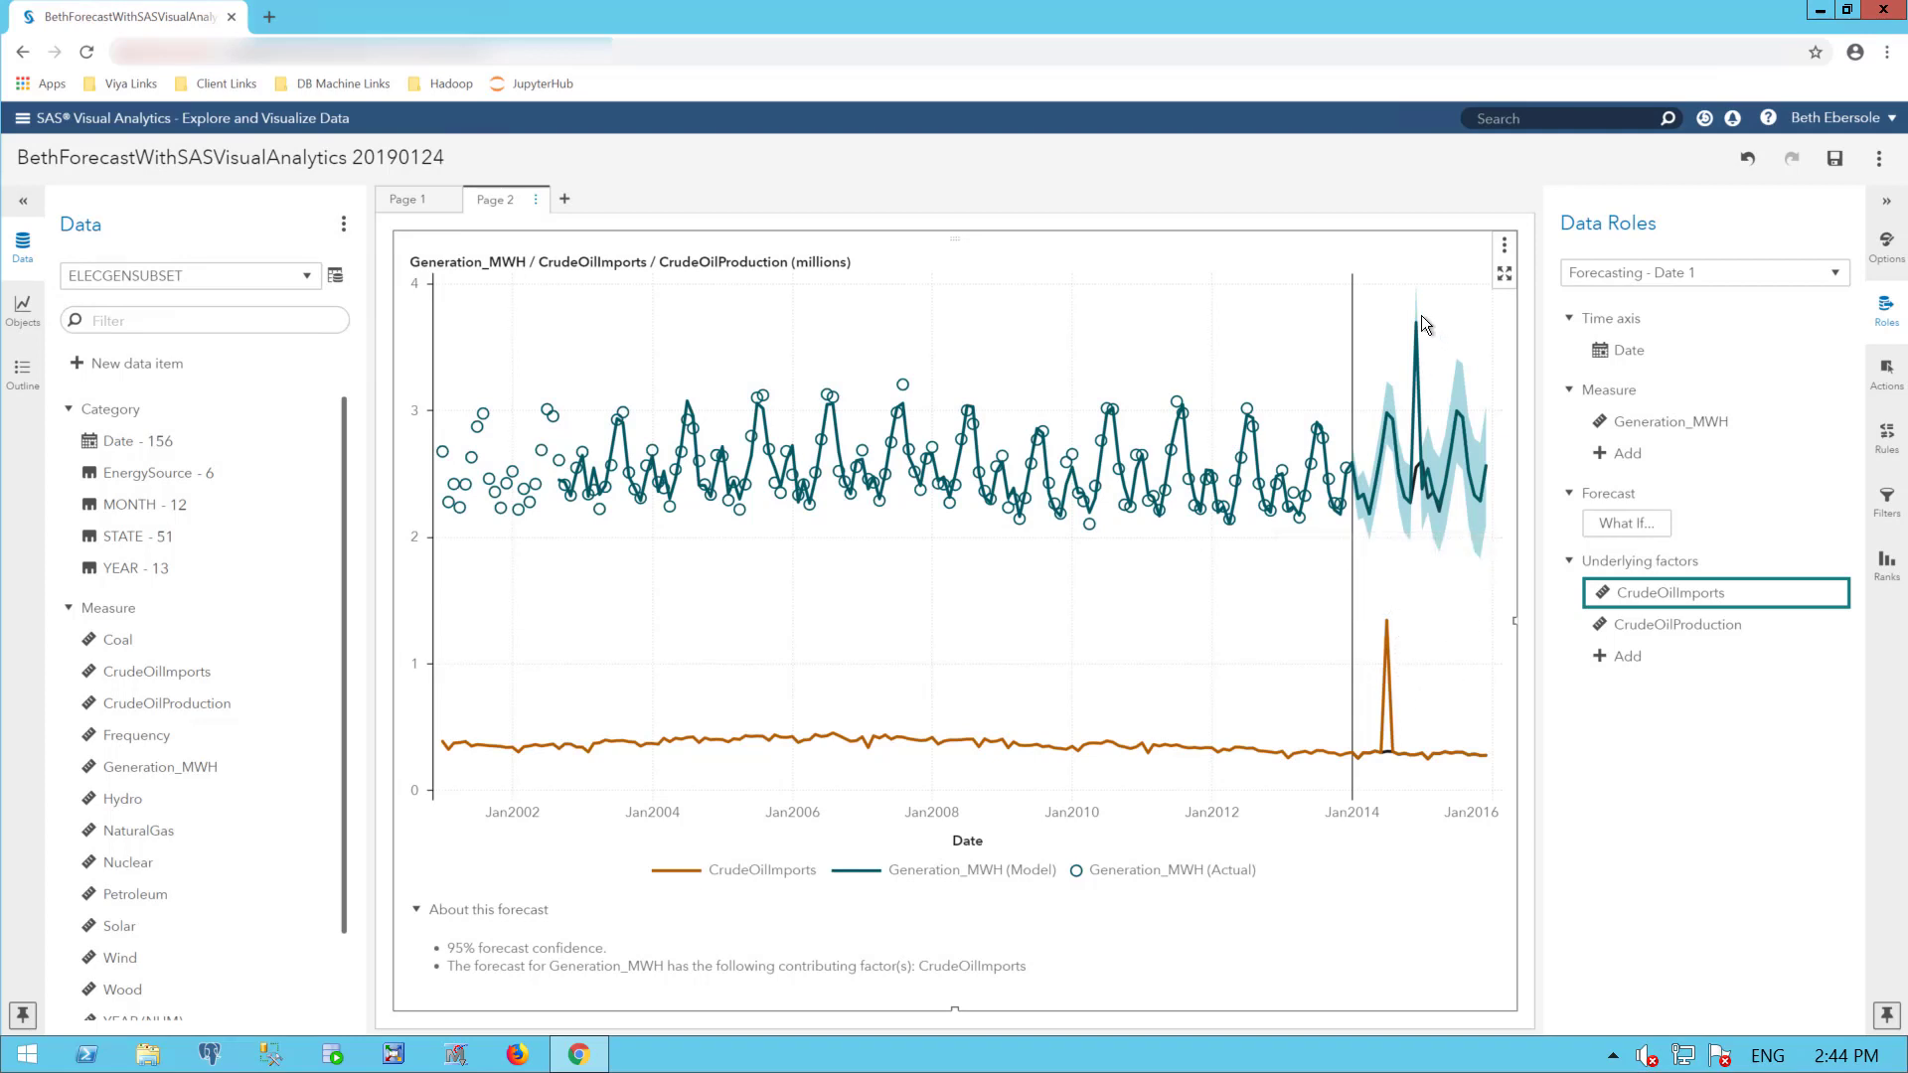
{"action": "mouse_move", "coordinate": [1416, 328]}
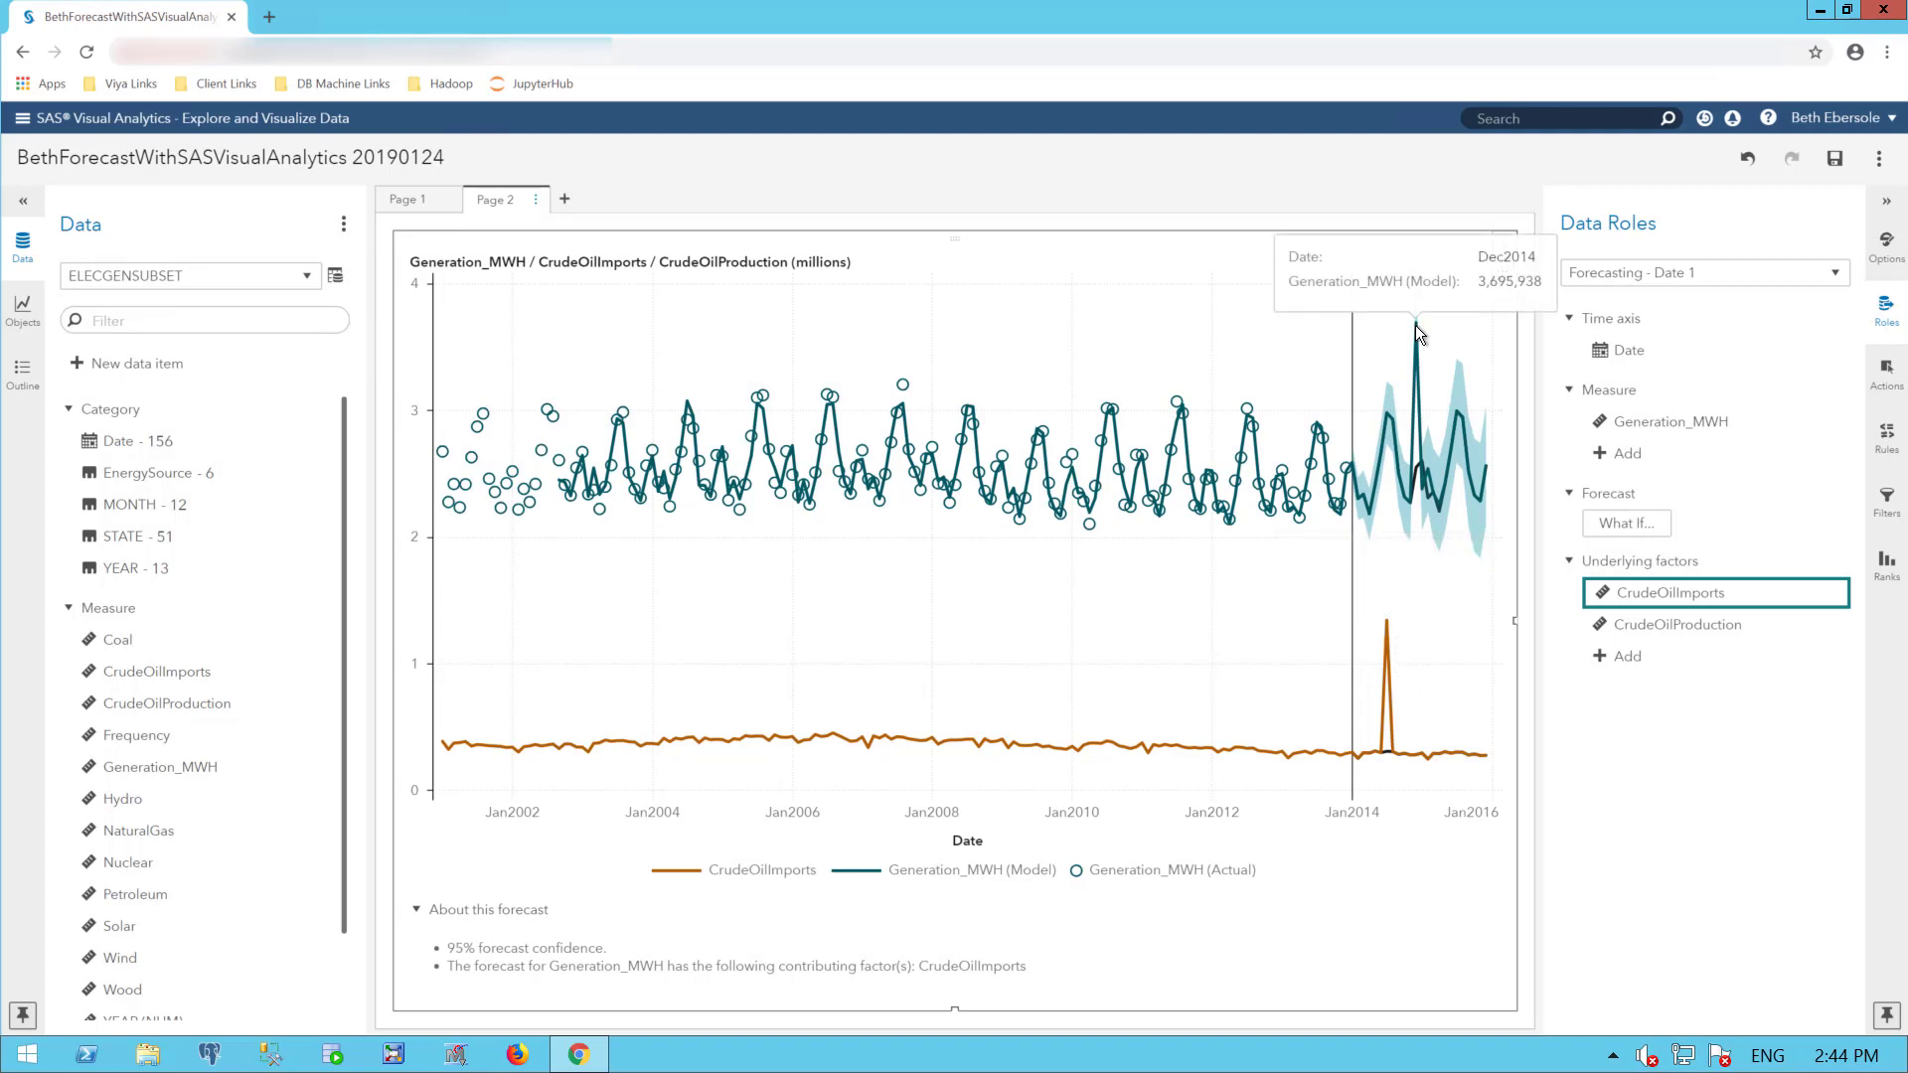